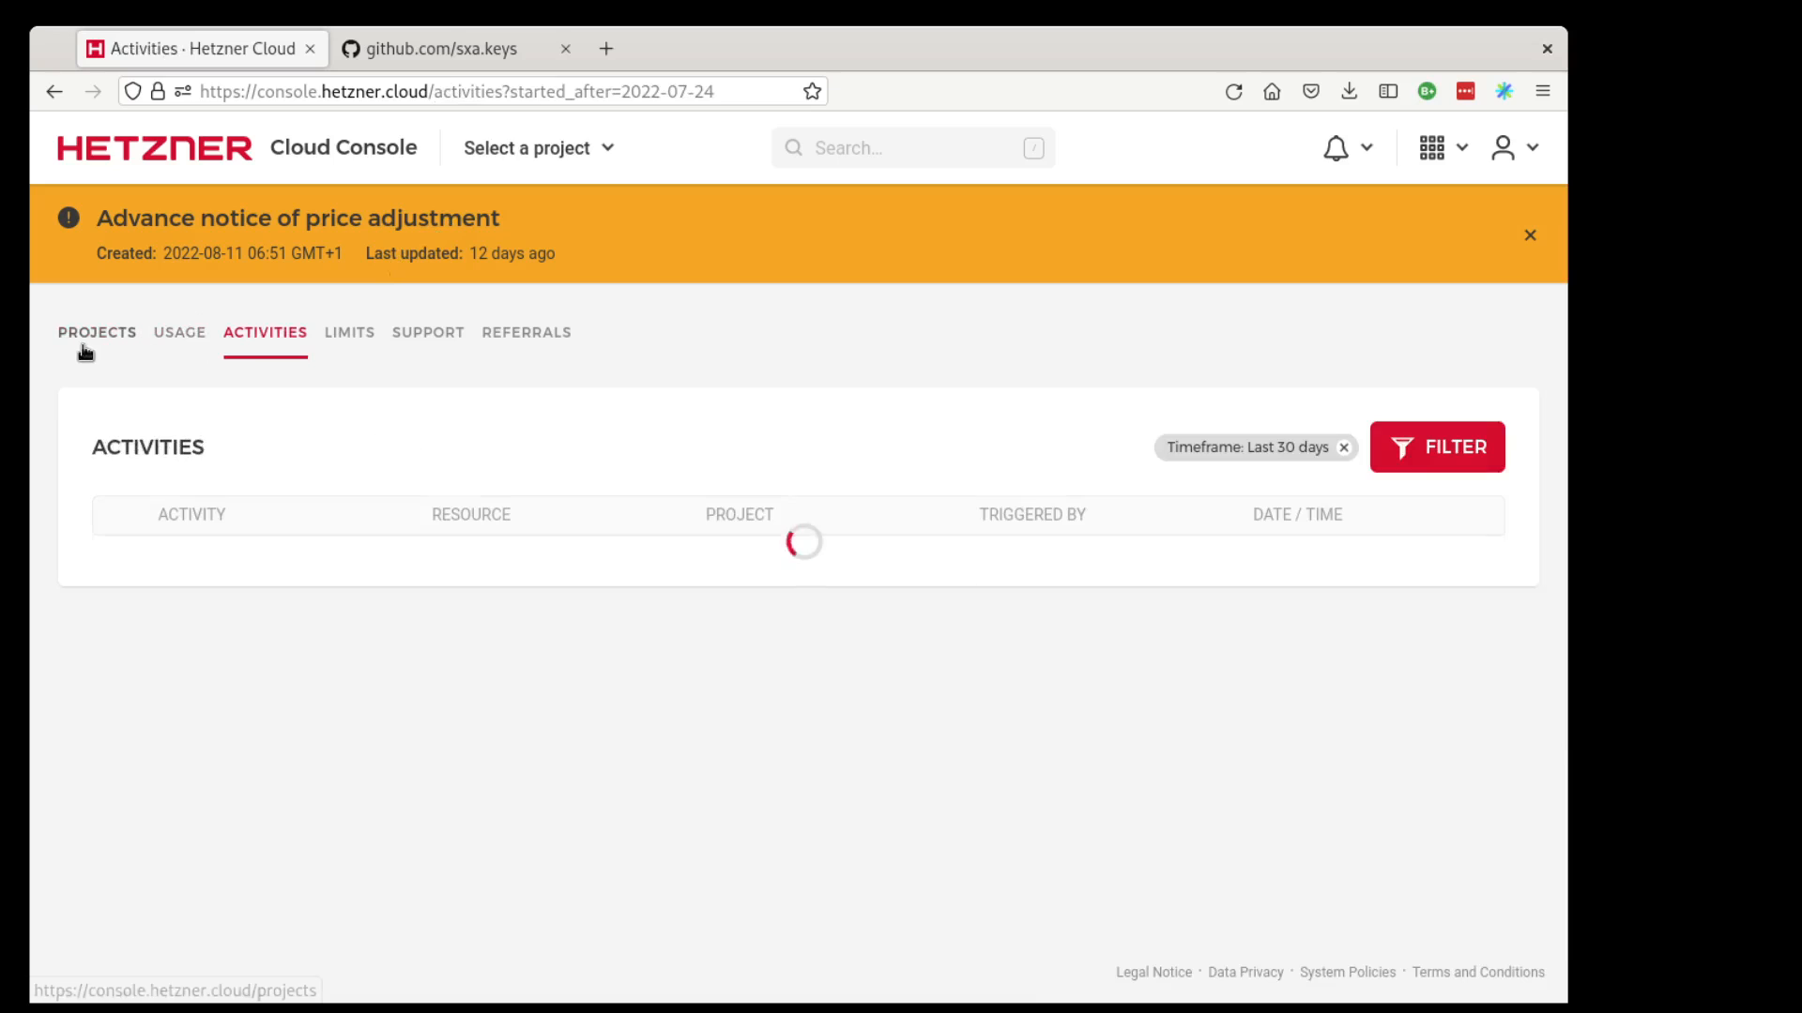
- Open the AdoptOpenJDK project and start creating a new server in it
click(83, 345)
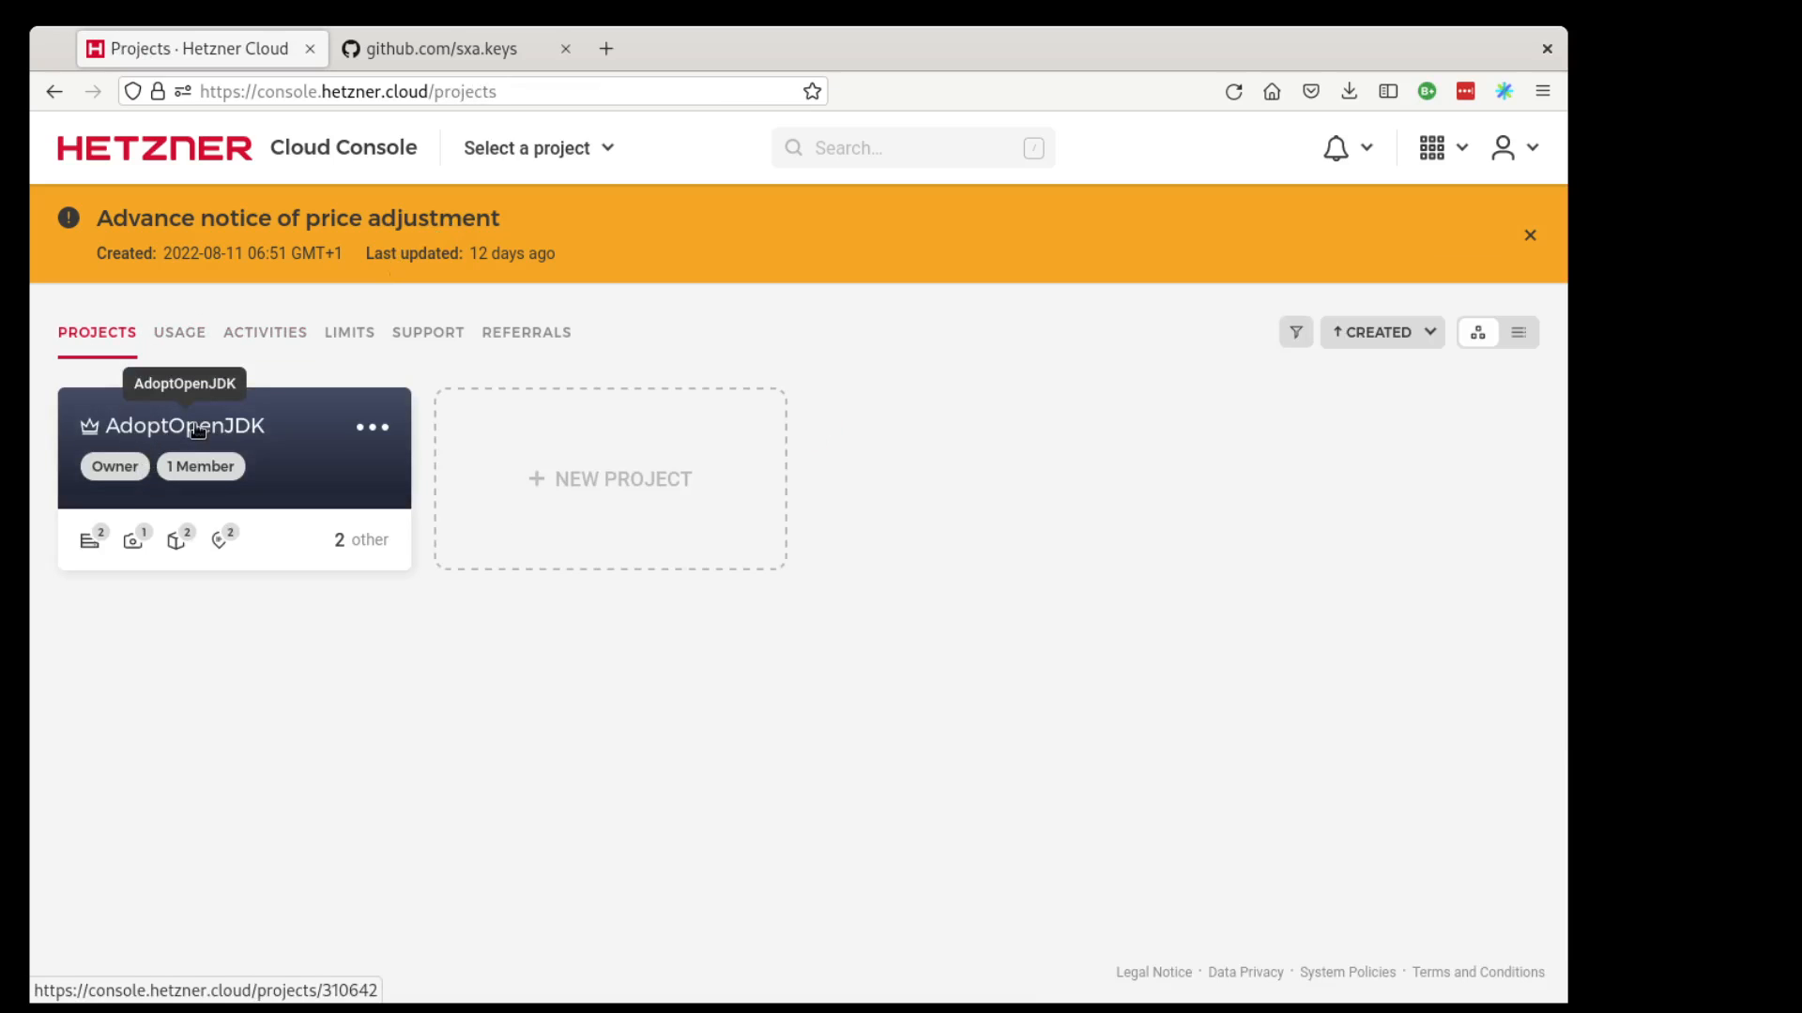
click(197, 430)
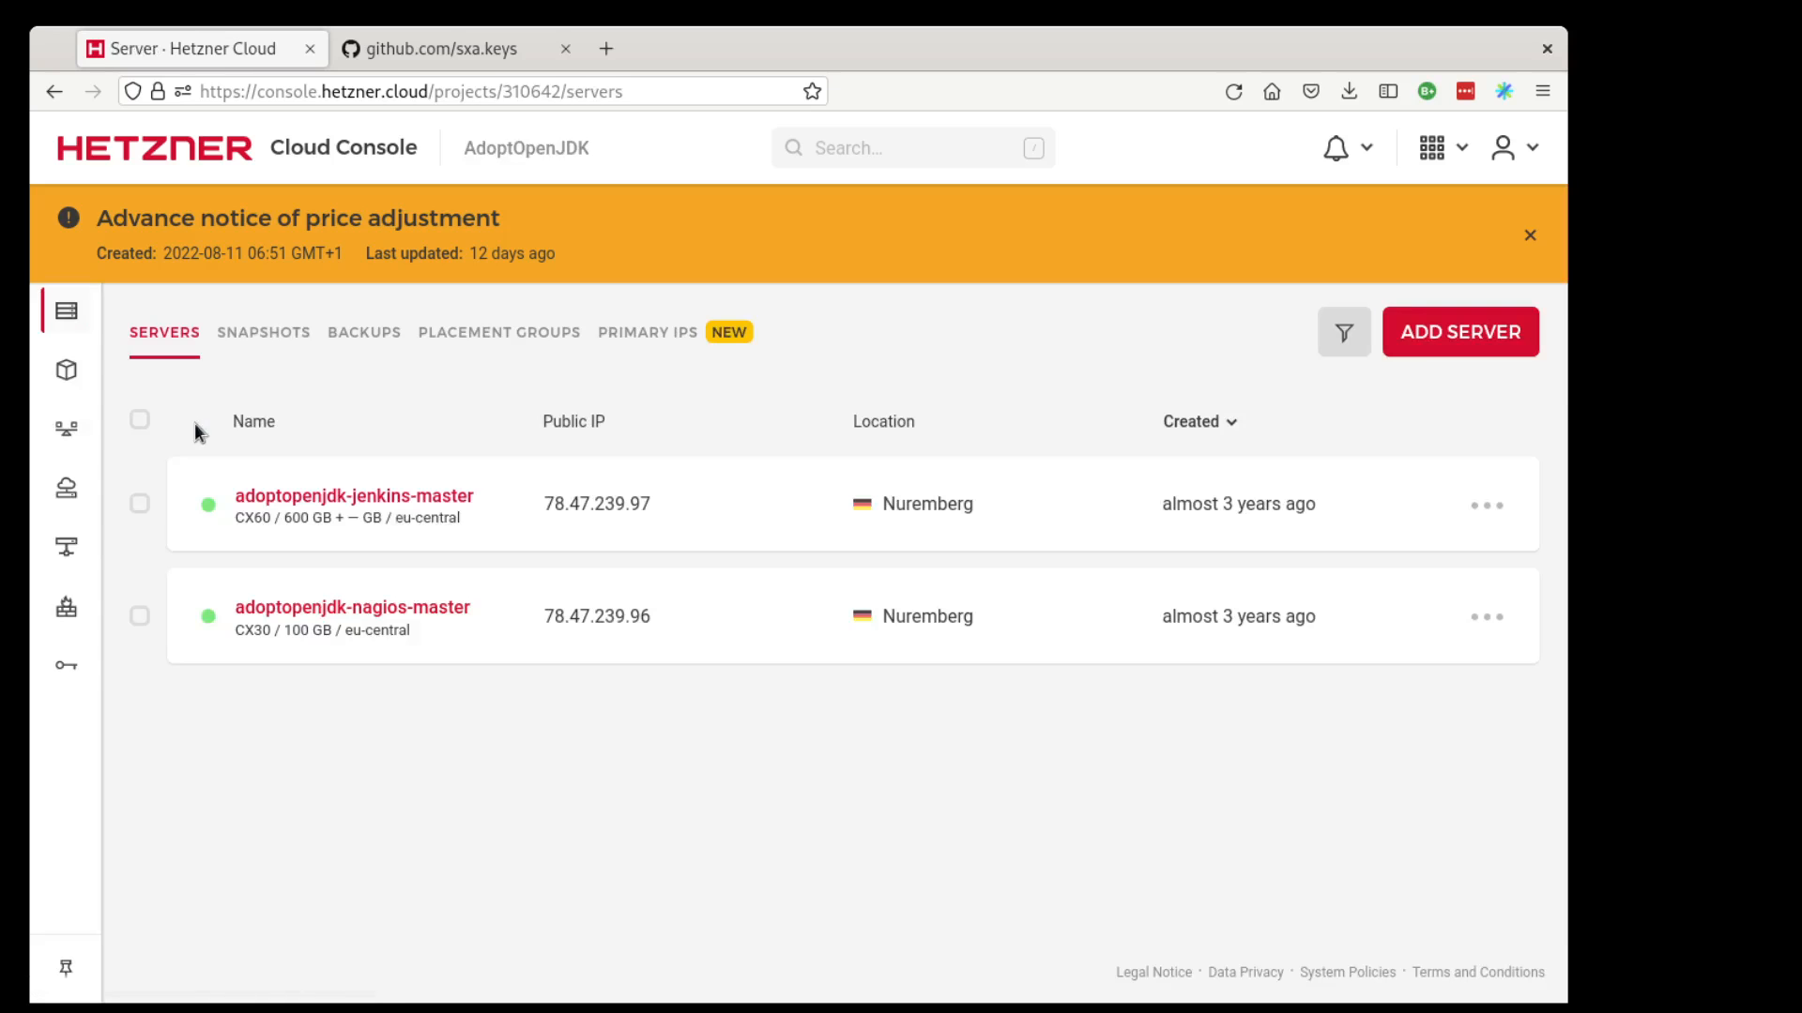
click(1466, 340)
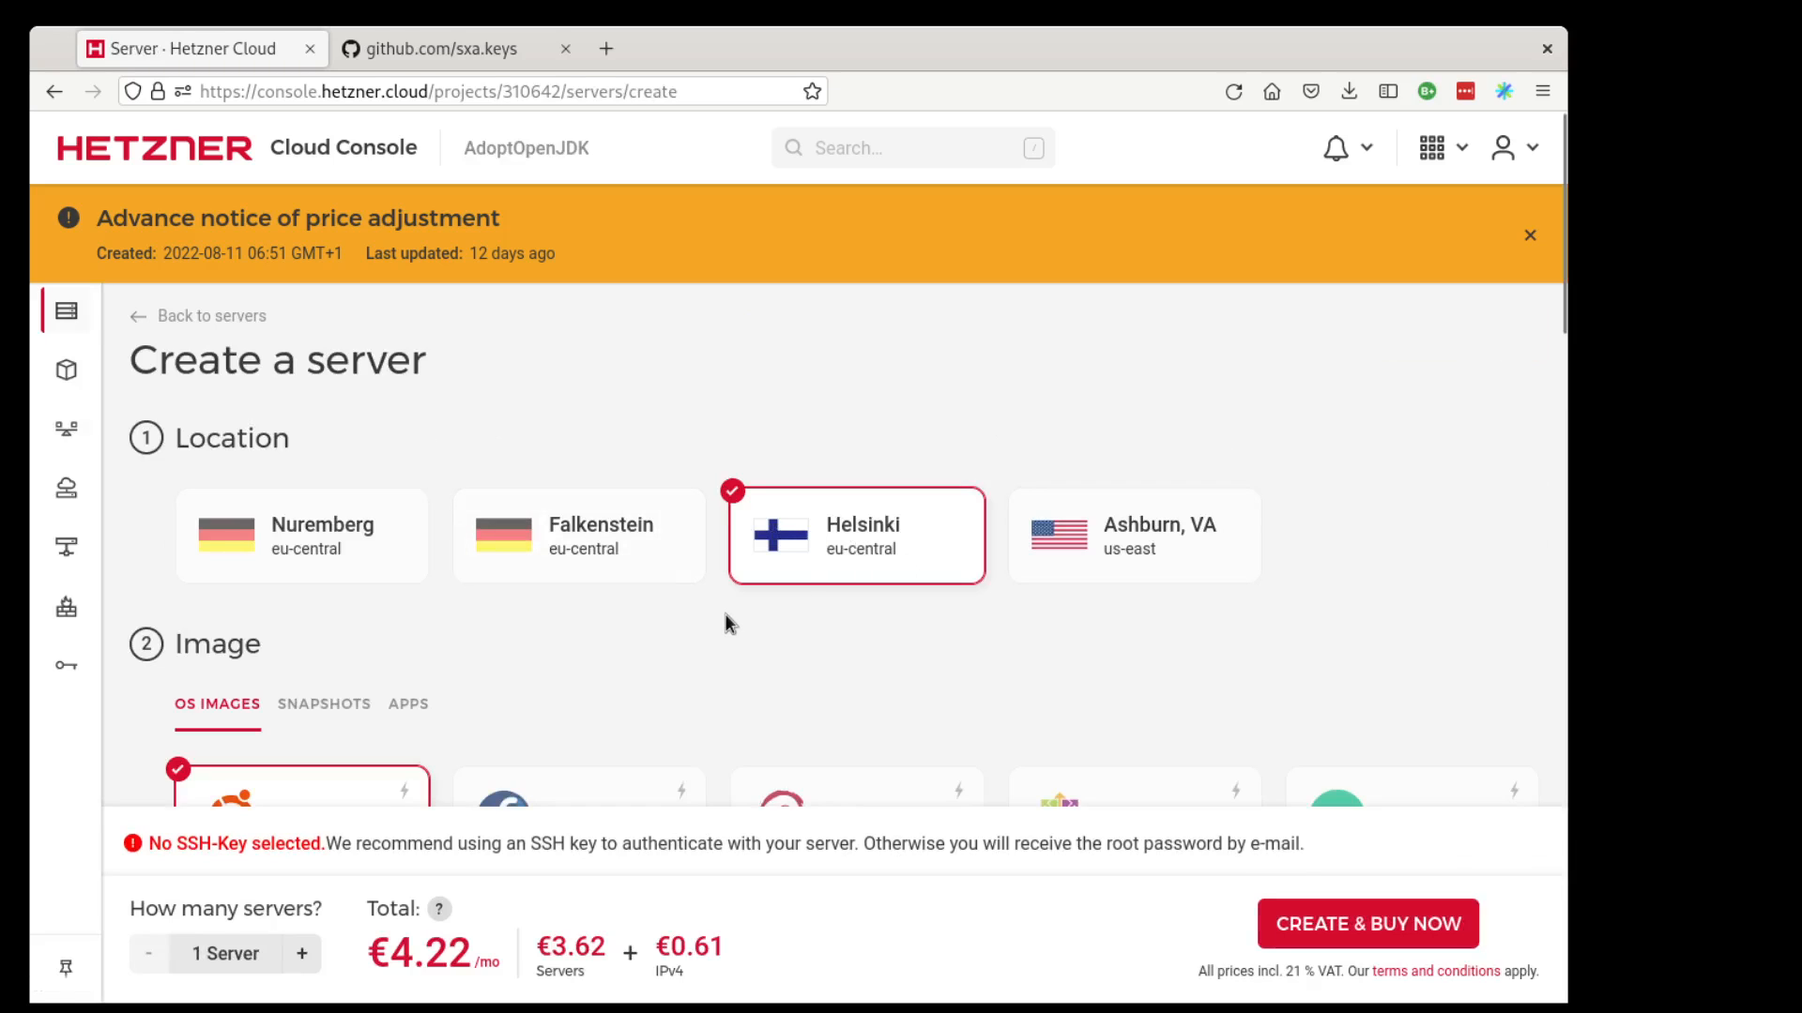
- Choose Fedora 36 as the new server's operating system image
scroll(725, 613, down, 2)
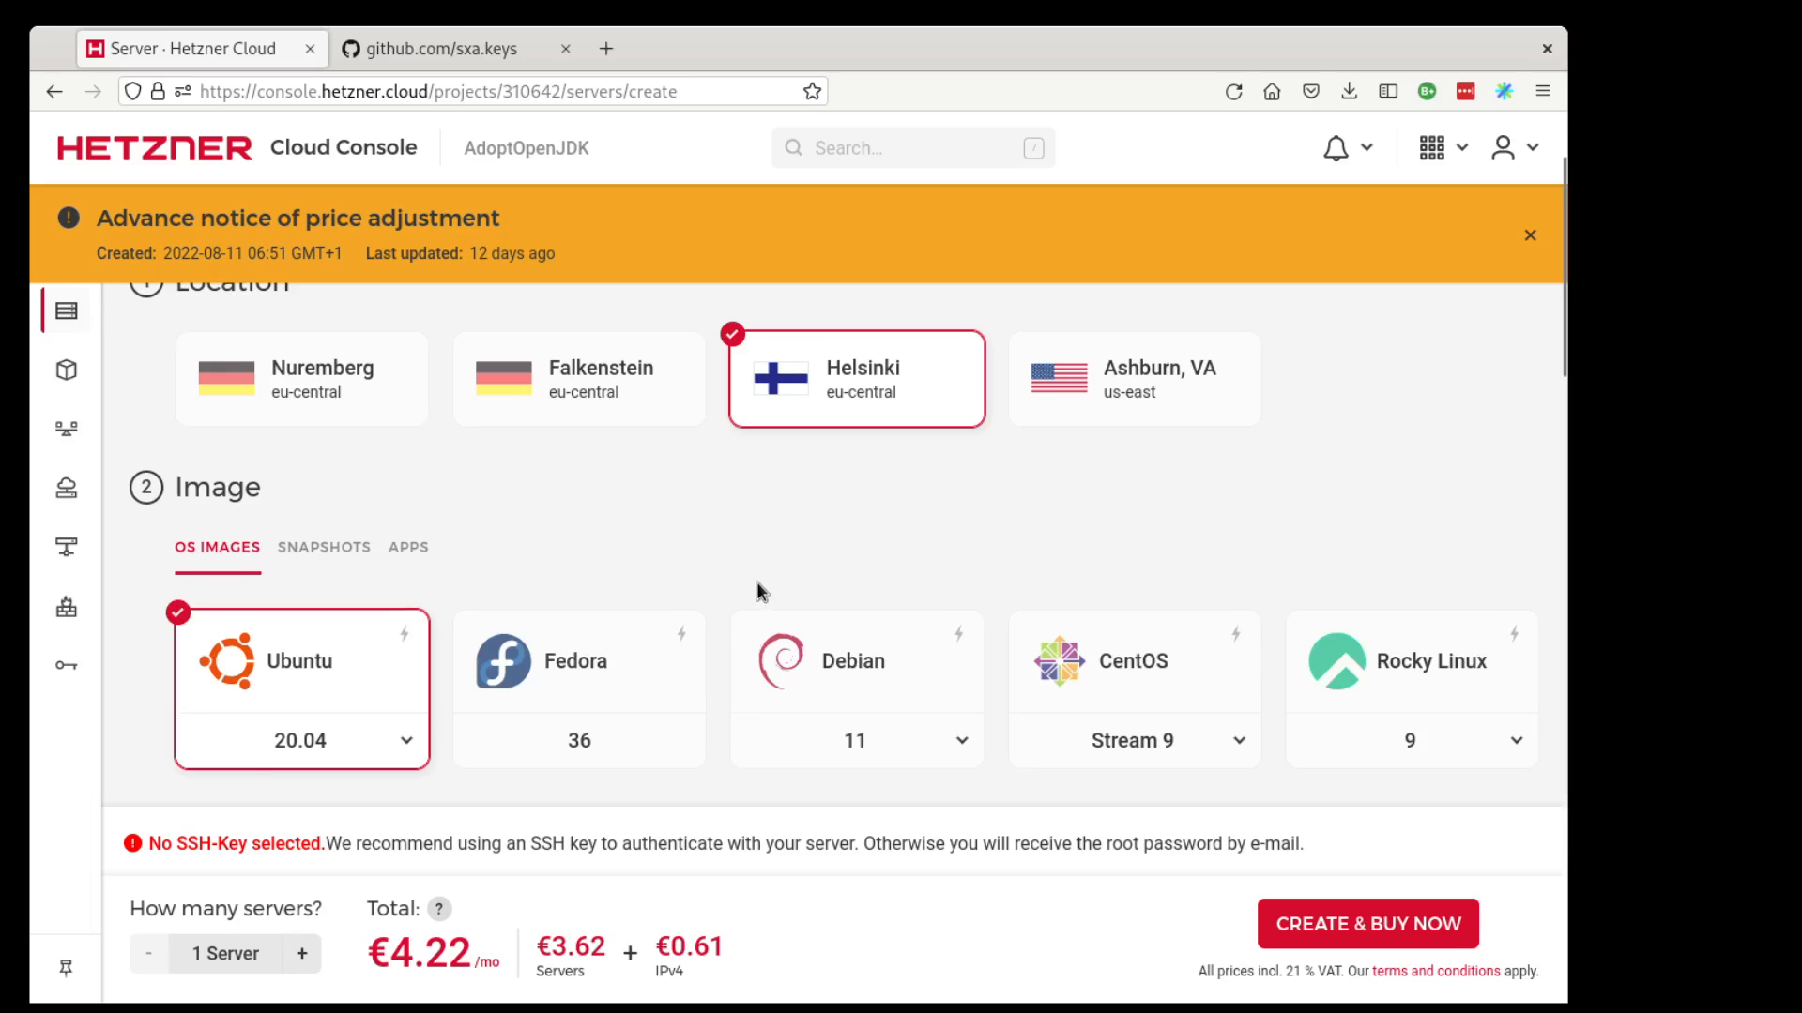
click(554, 674)
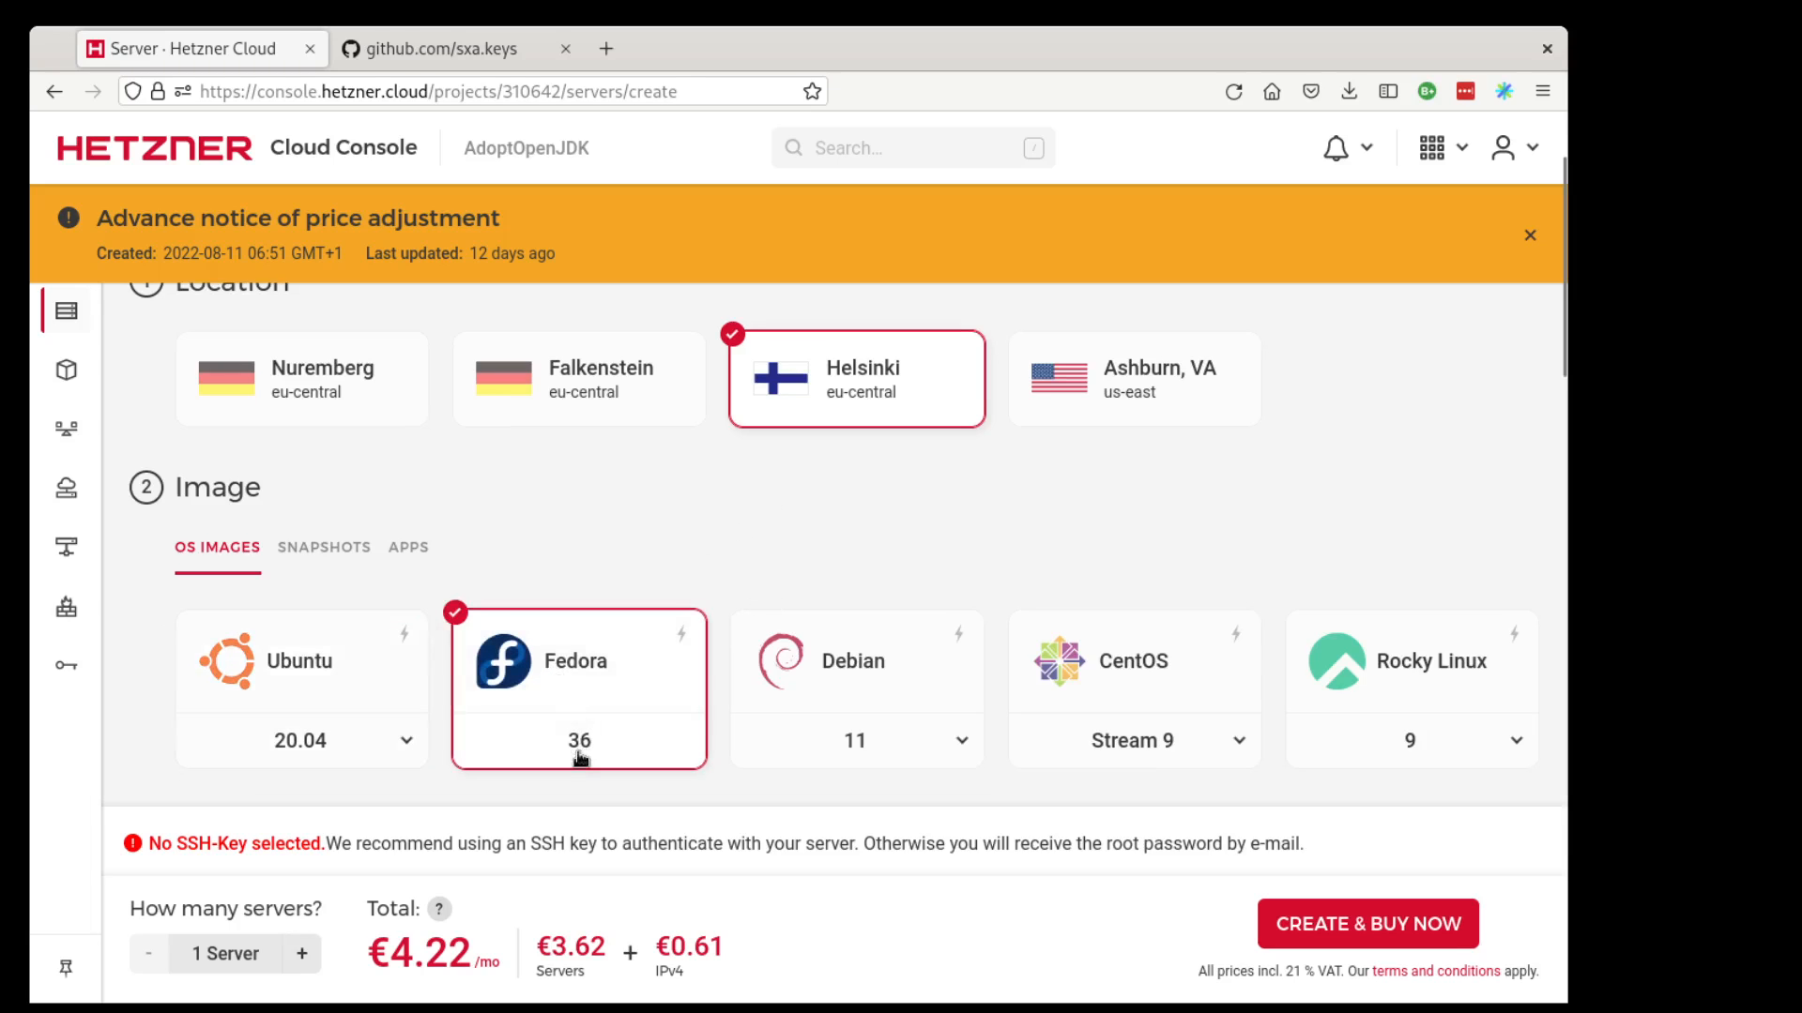
click(394, 747)
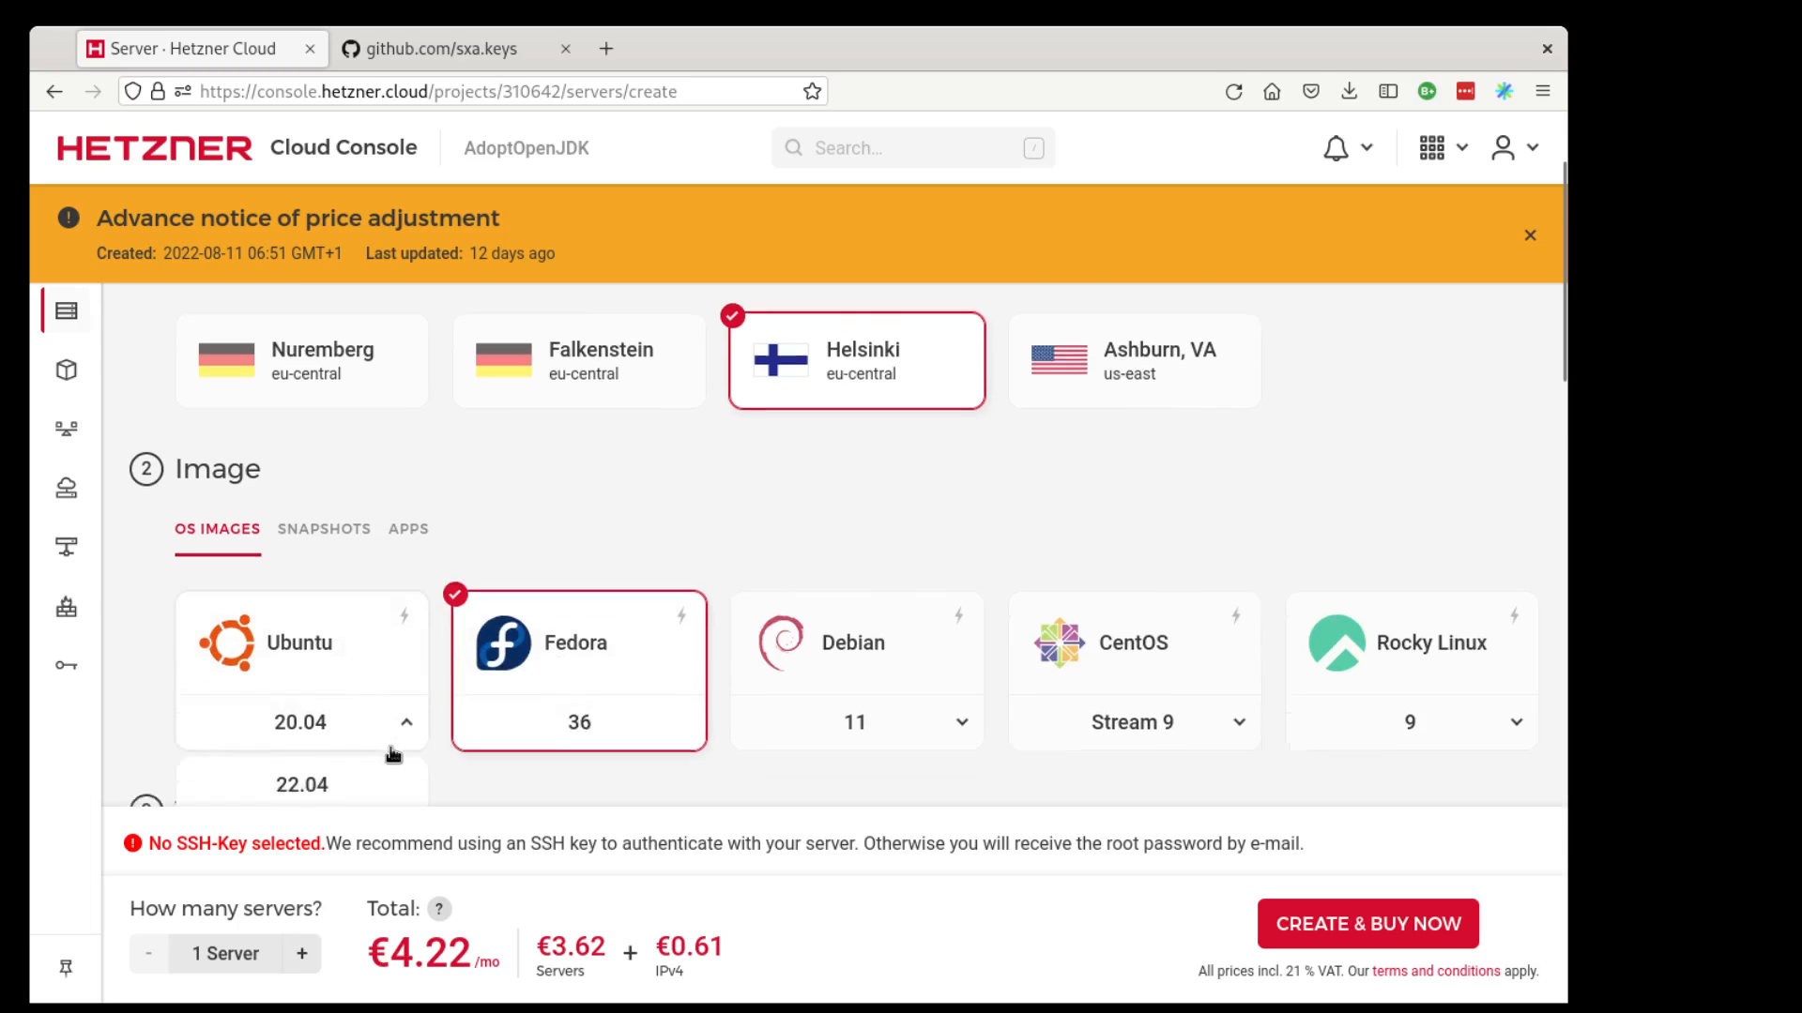
scroll(392, 754, down, 3)
click(567, 596)
scroll(567, 596, down, 3)
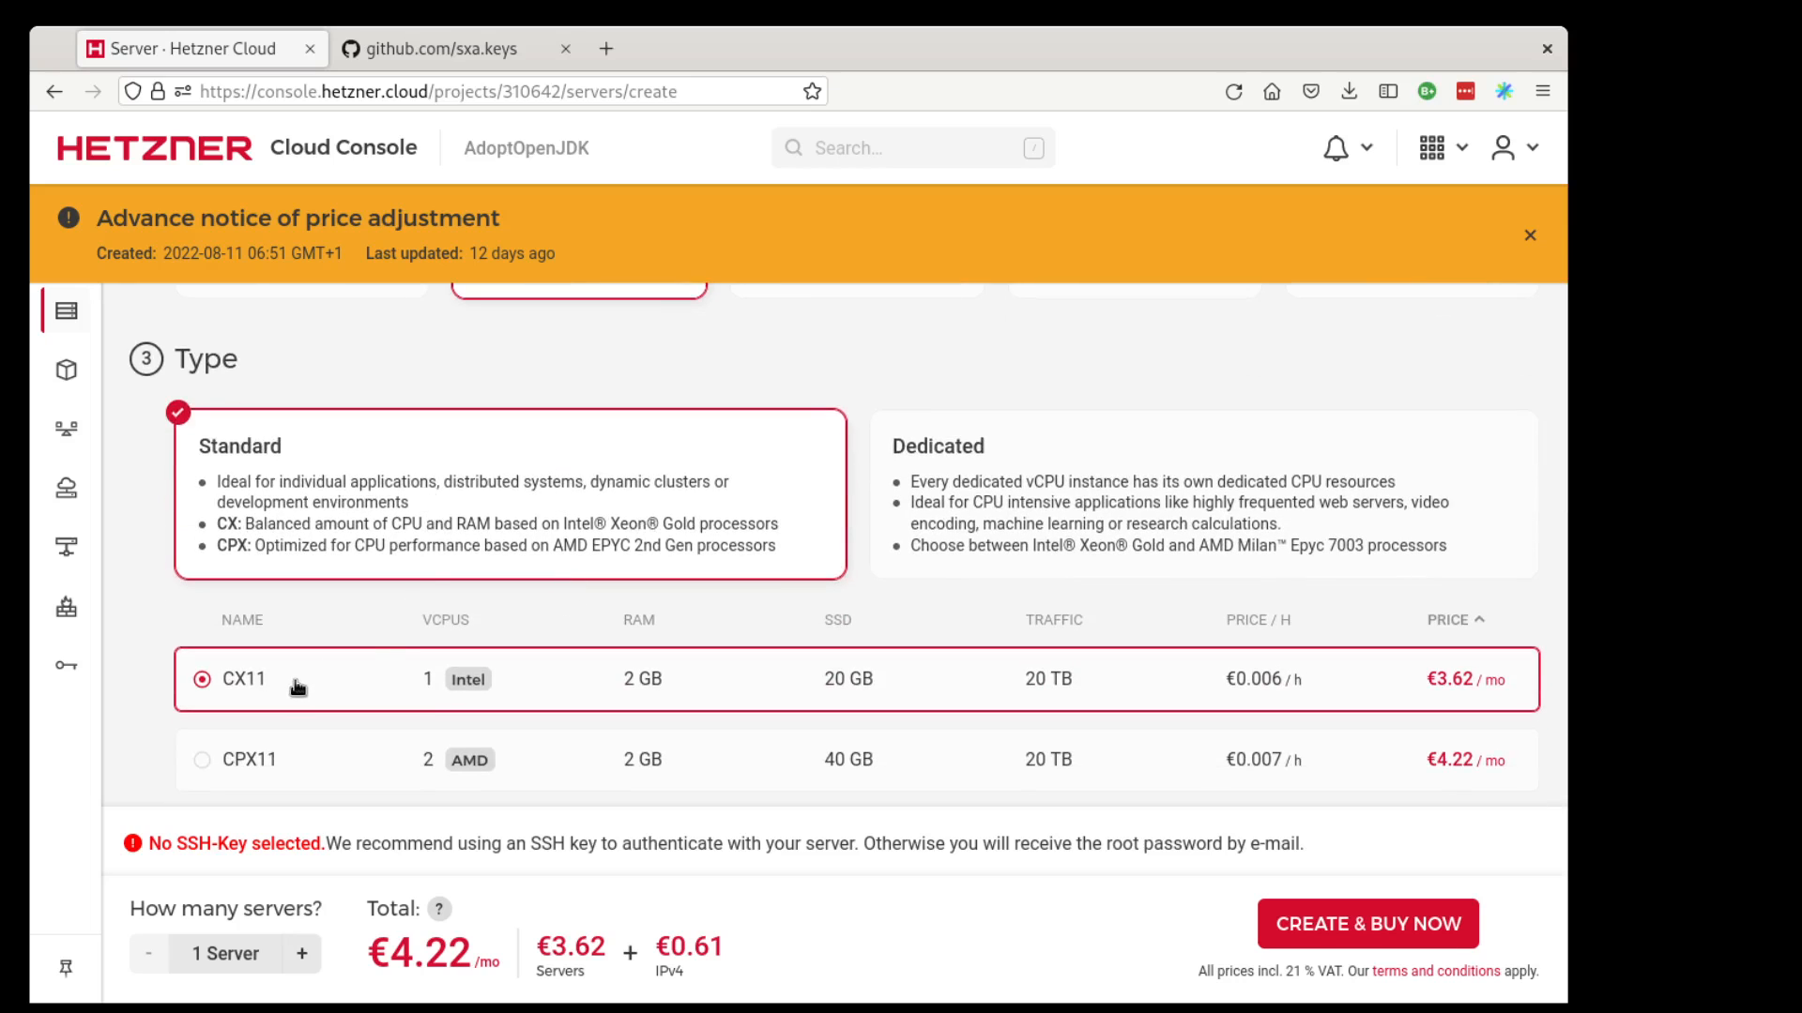
- Try to create a volume for the new server
scroll(298, 688, down, 9)
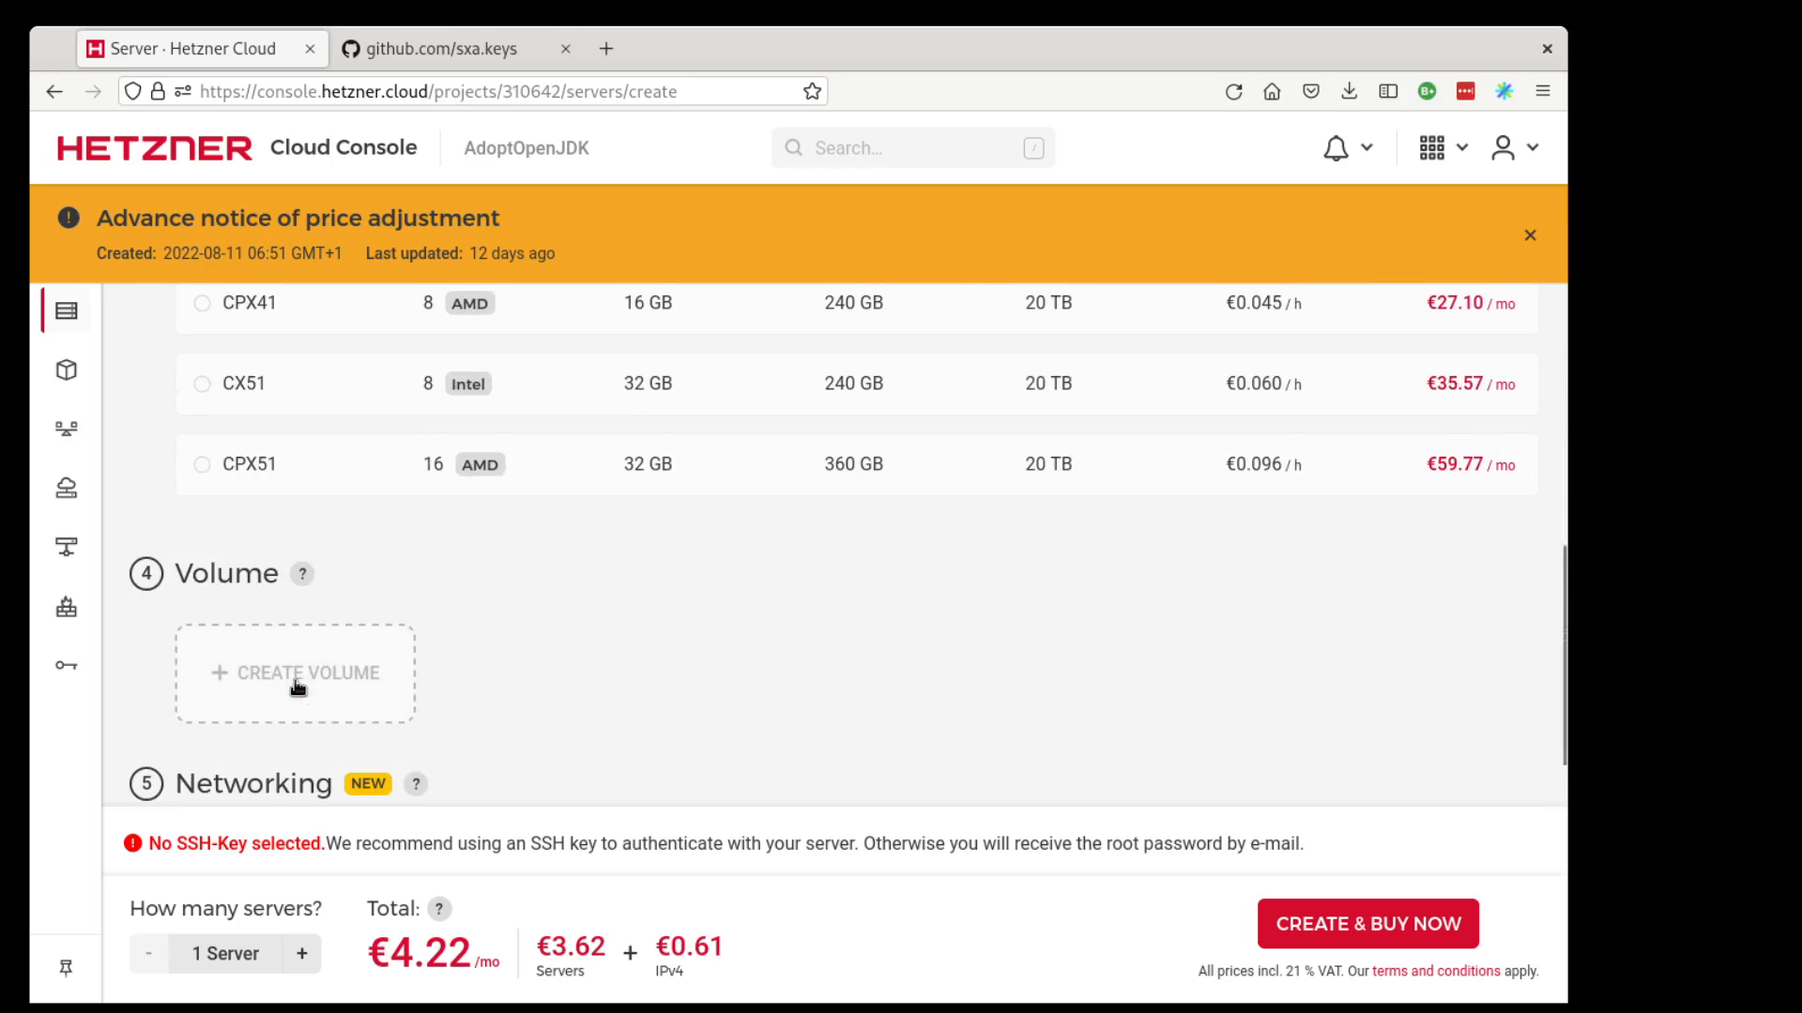
click(298, 688)
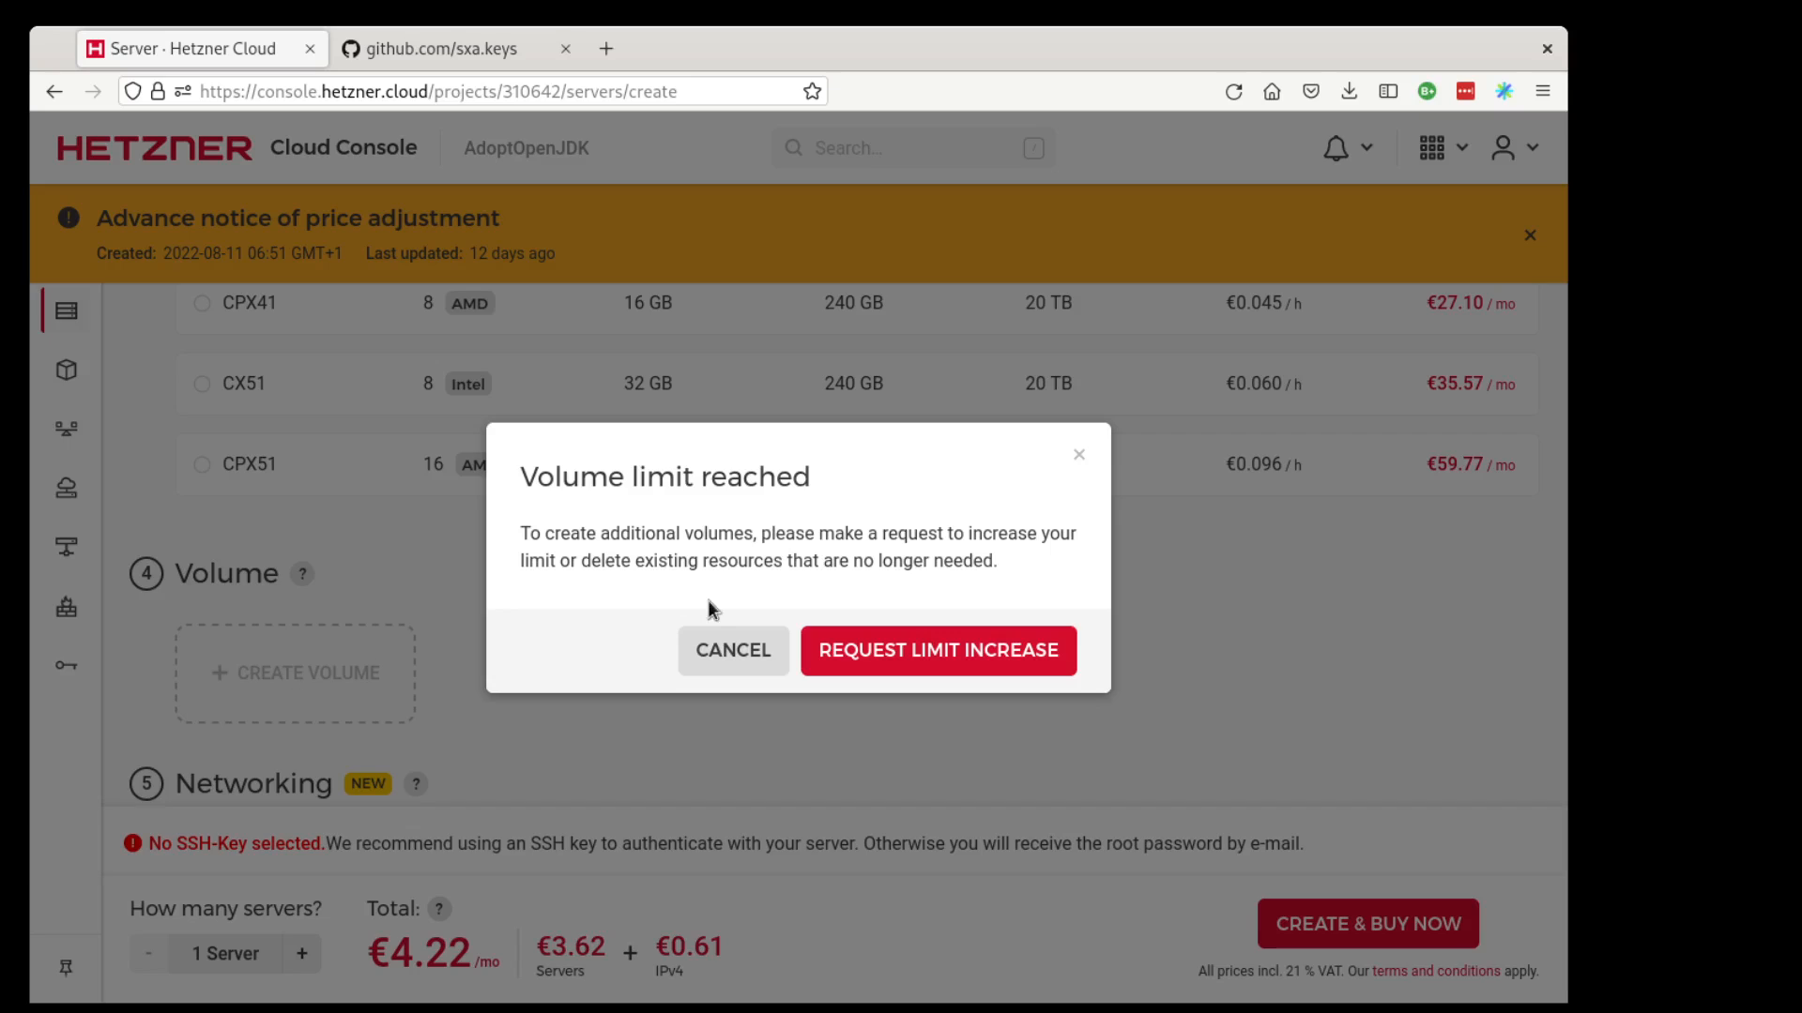
click(716, 652)
- Start adding an SSH key to the server and fill in the first public key listed on github.com/sxa.keys
scroll(386, 704, down, 3)
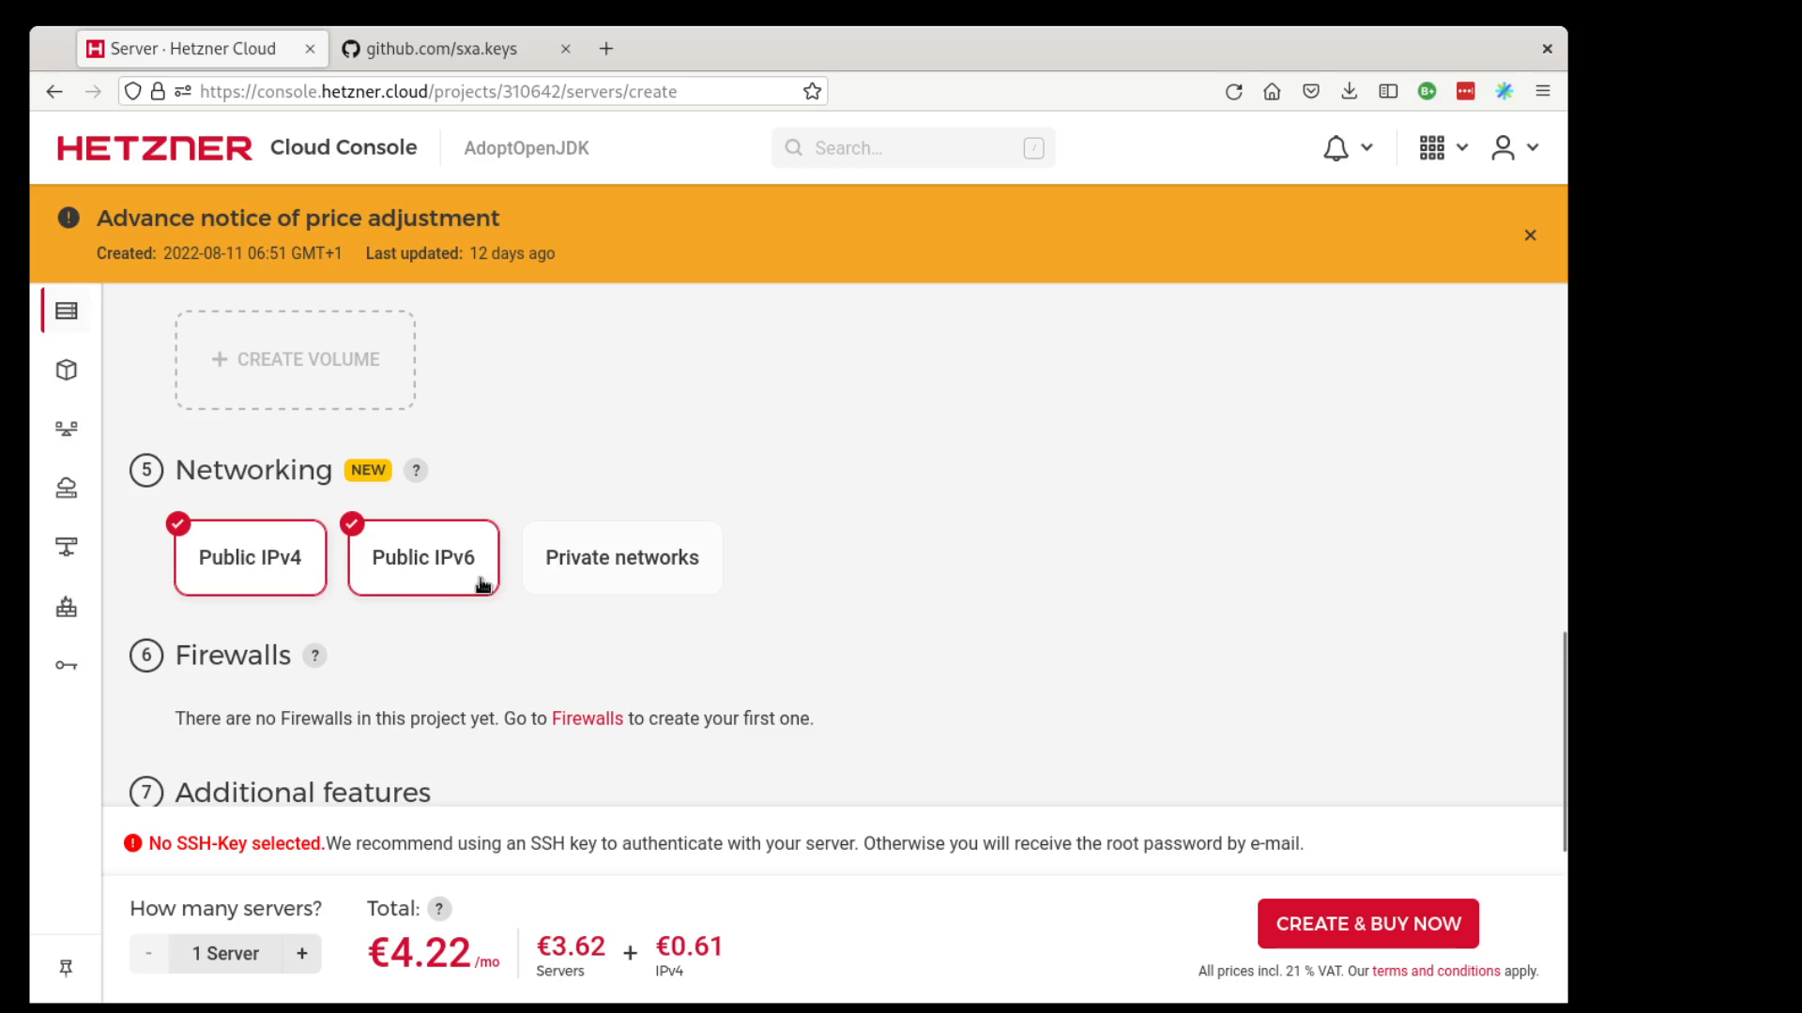
scroll(838, 642, down, 2)
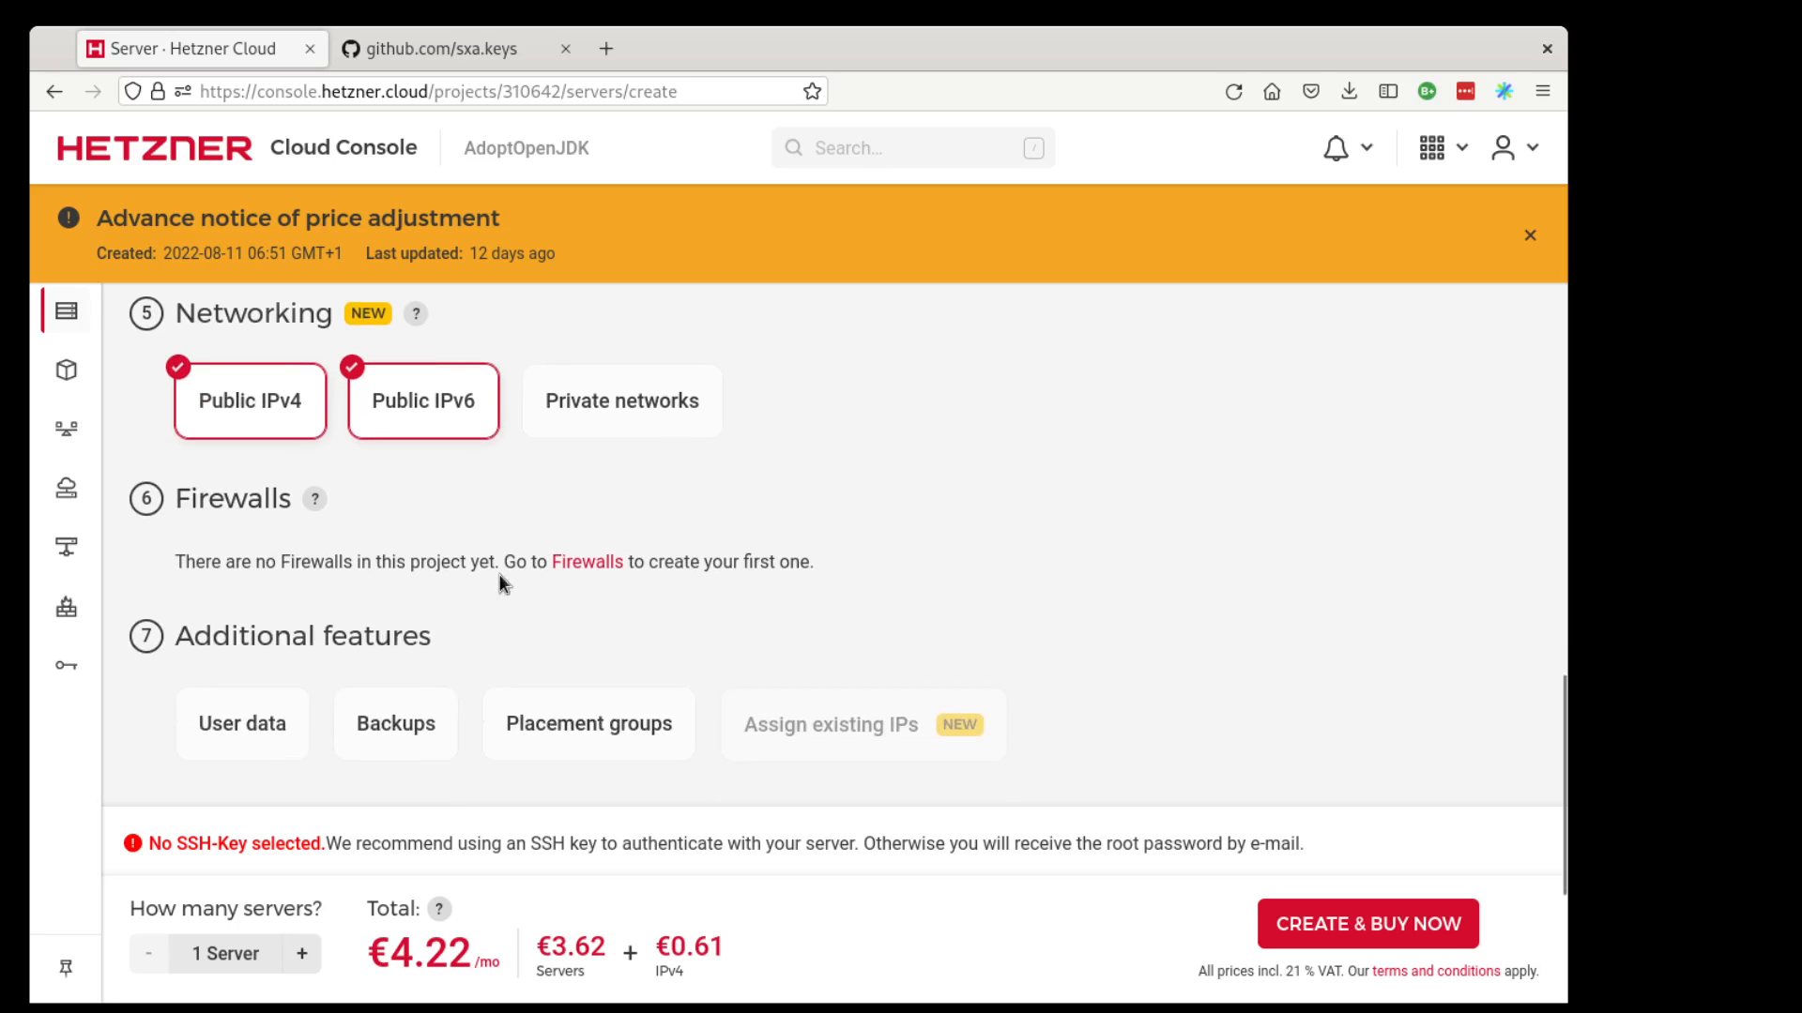
scroll(508, 625, down, 2)
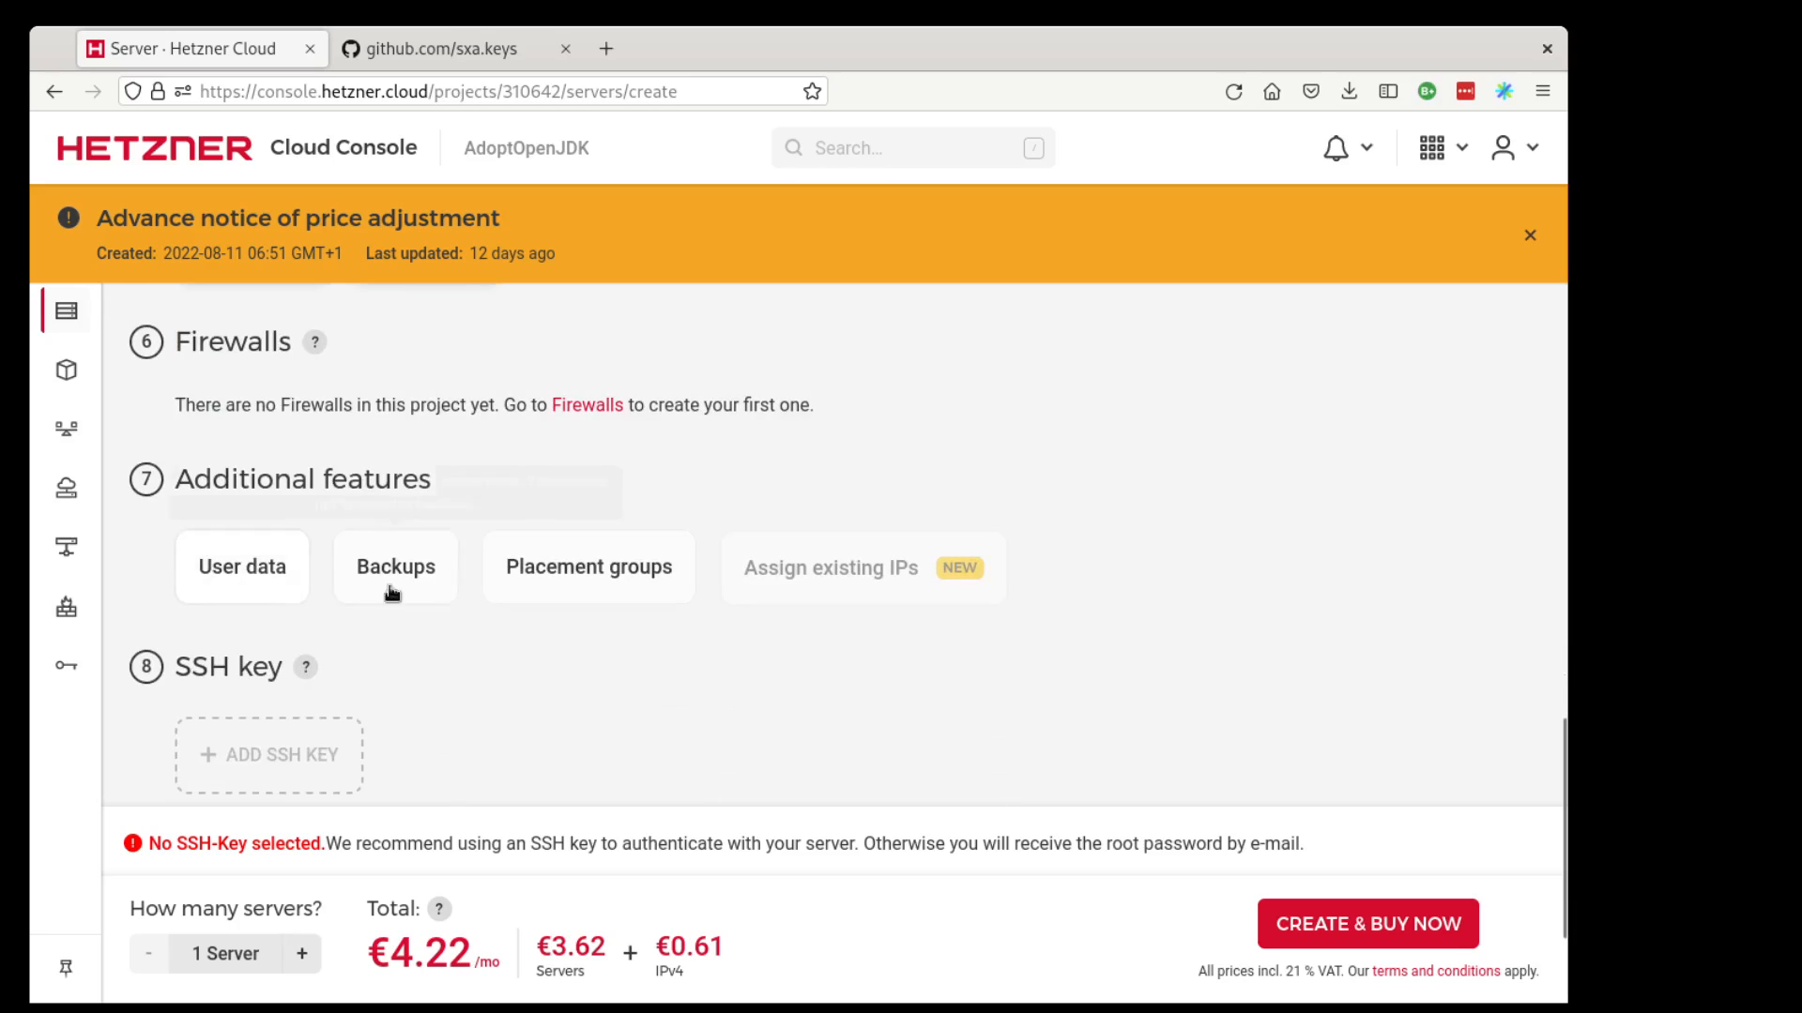
scroll(670, 713, down, 3)
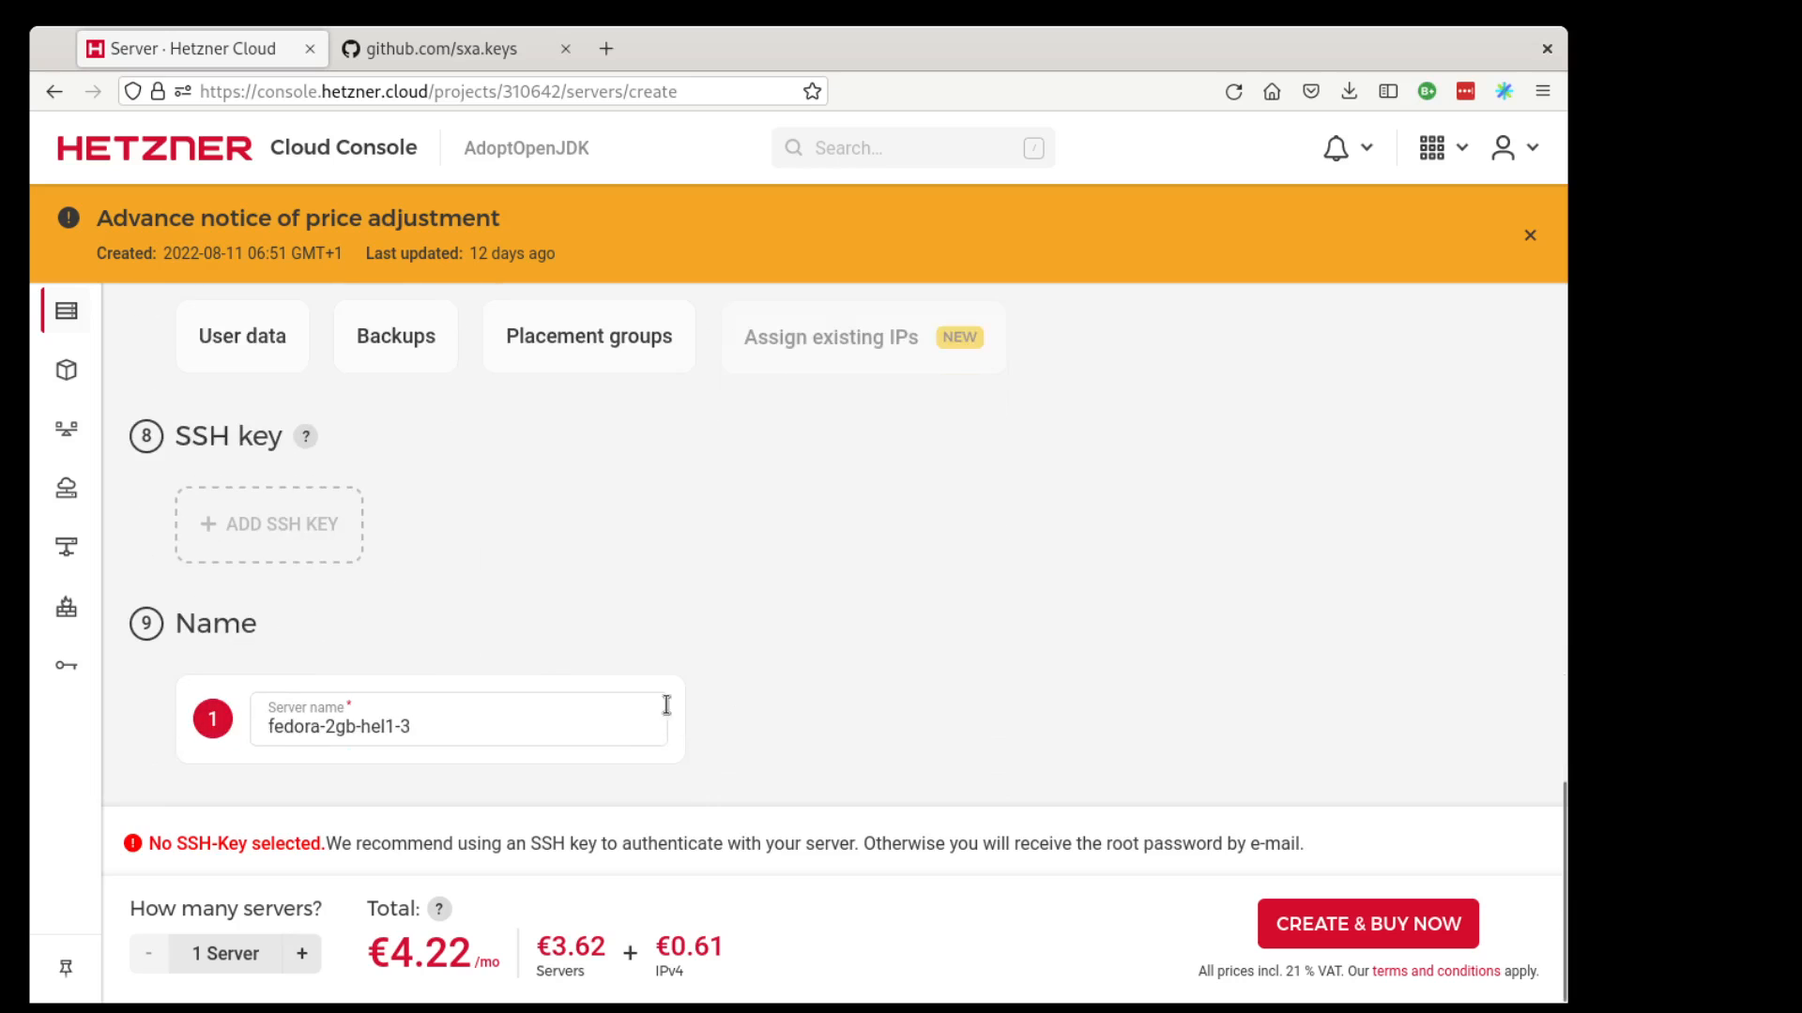
click(265, 513)
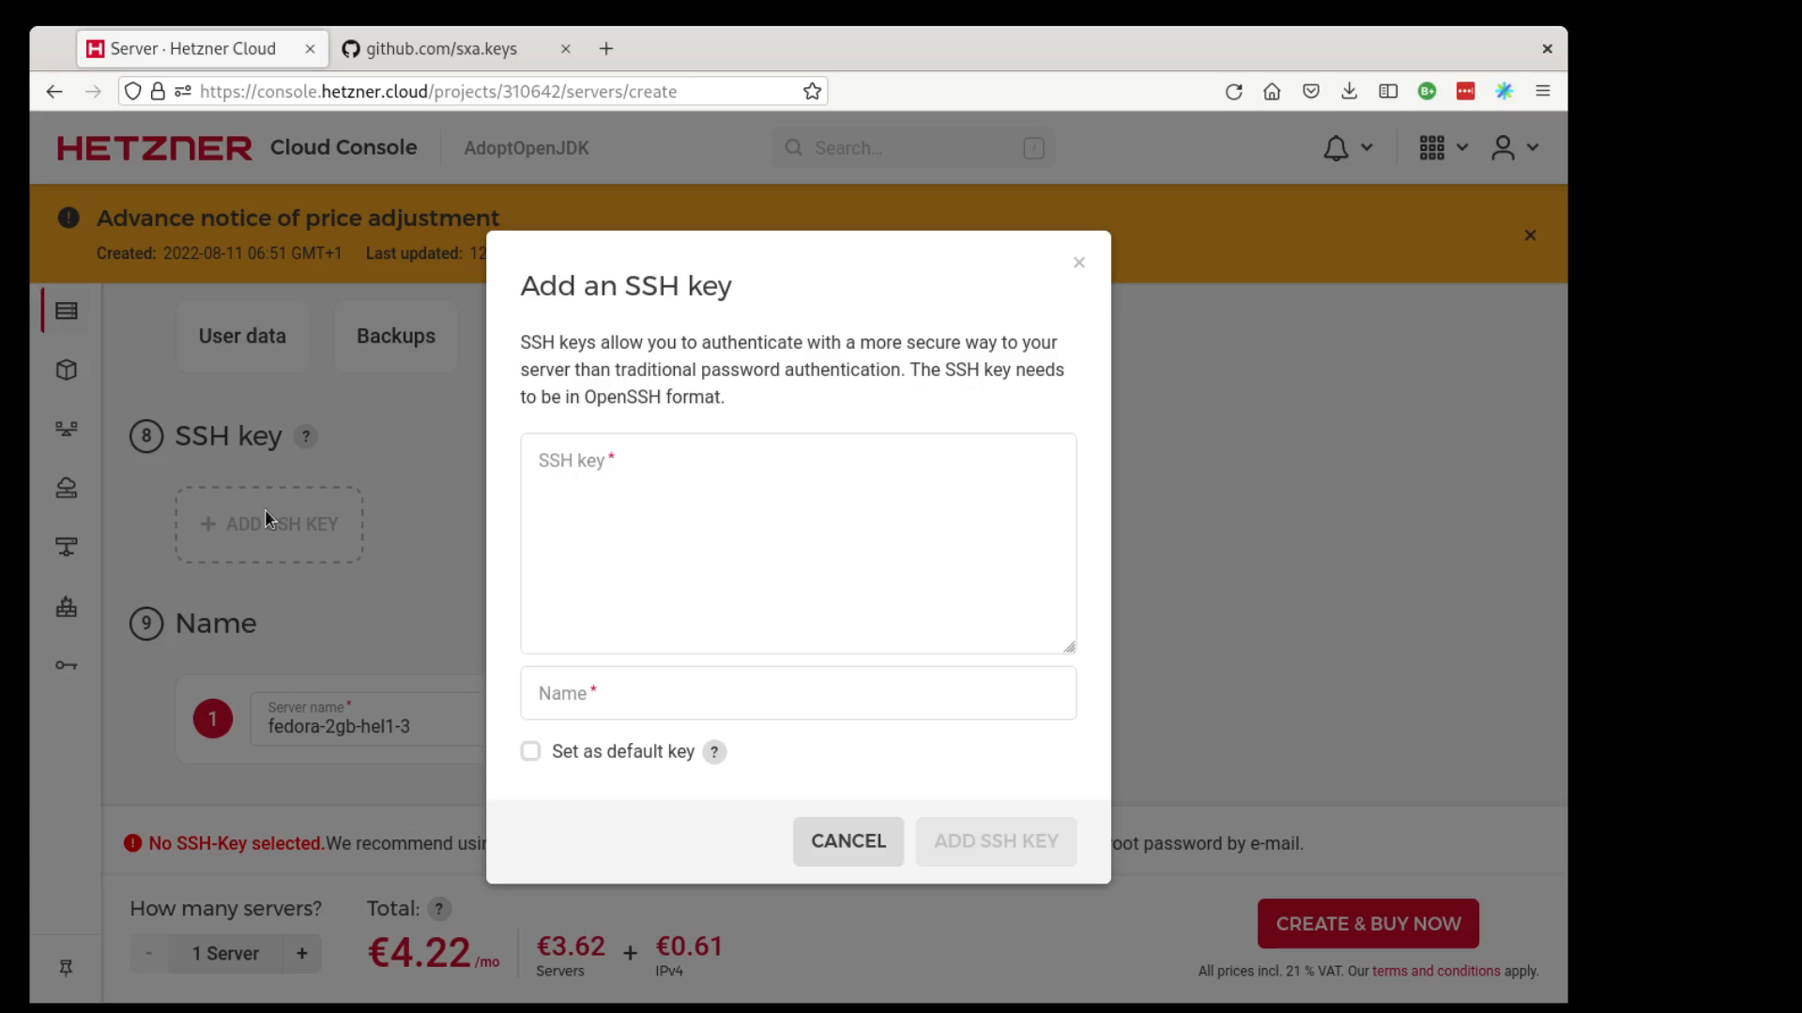
click(457, 56)
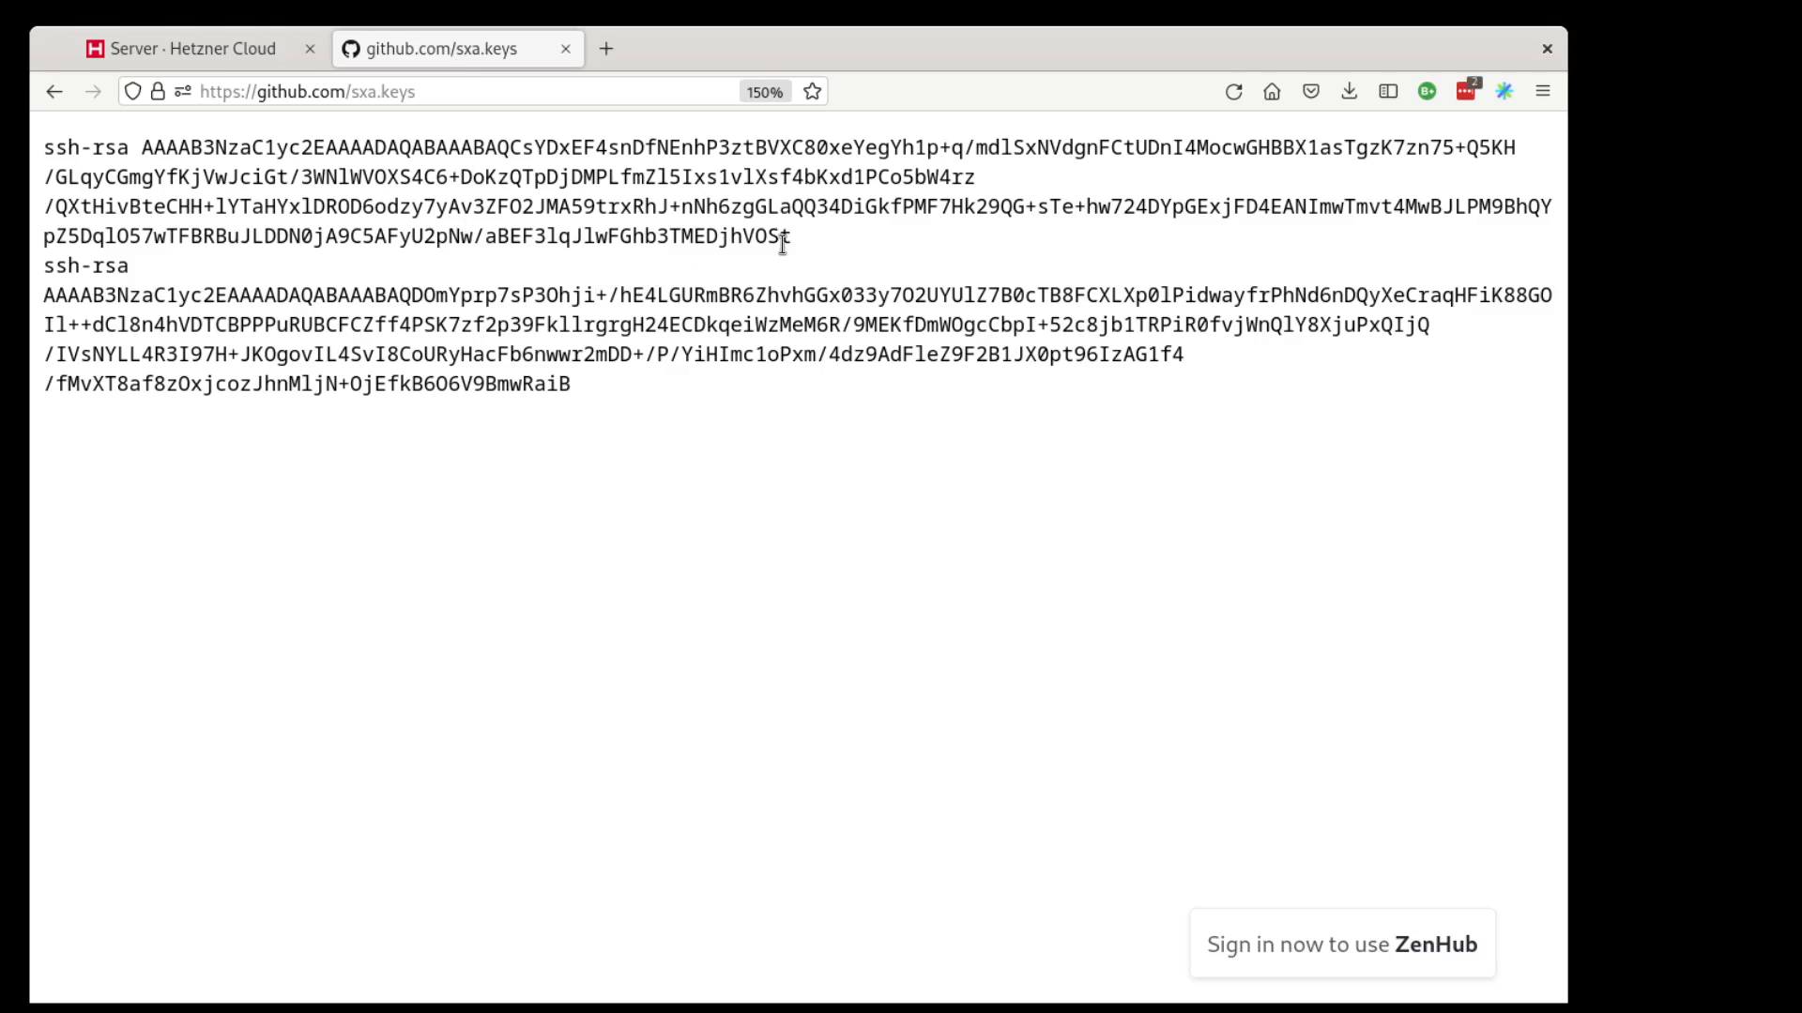
drag(822, 242, 41, 143)
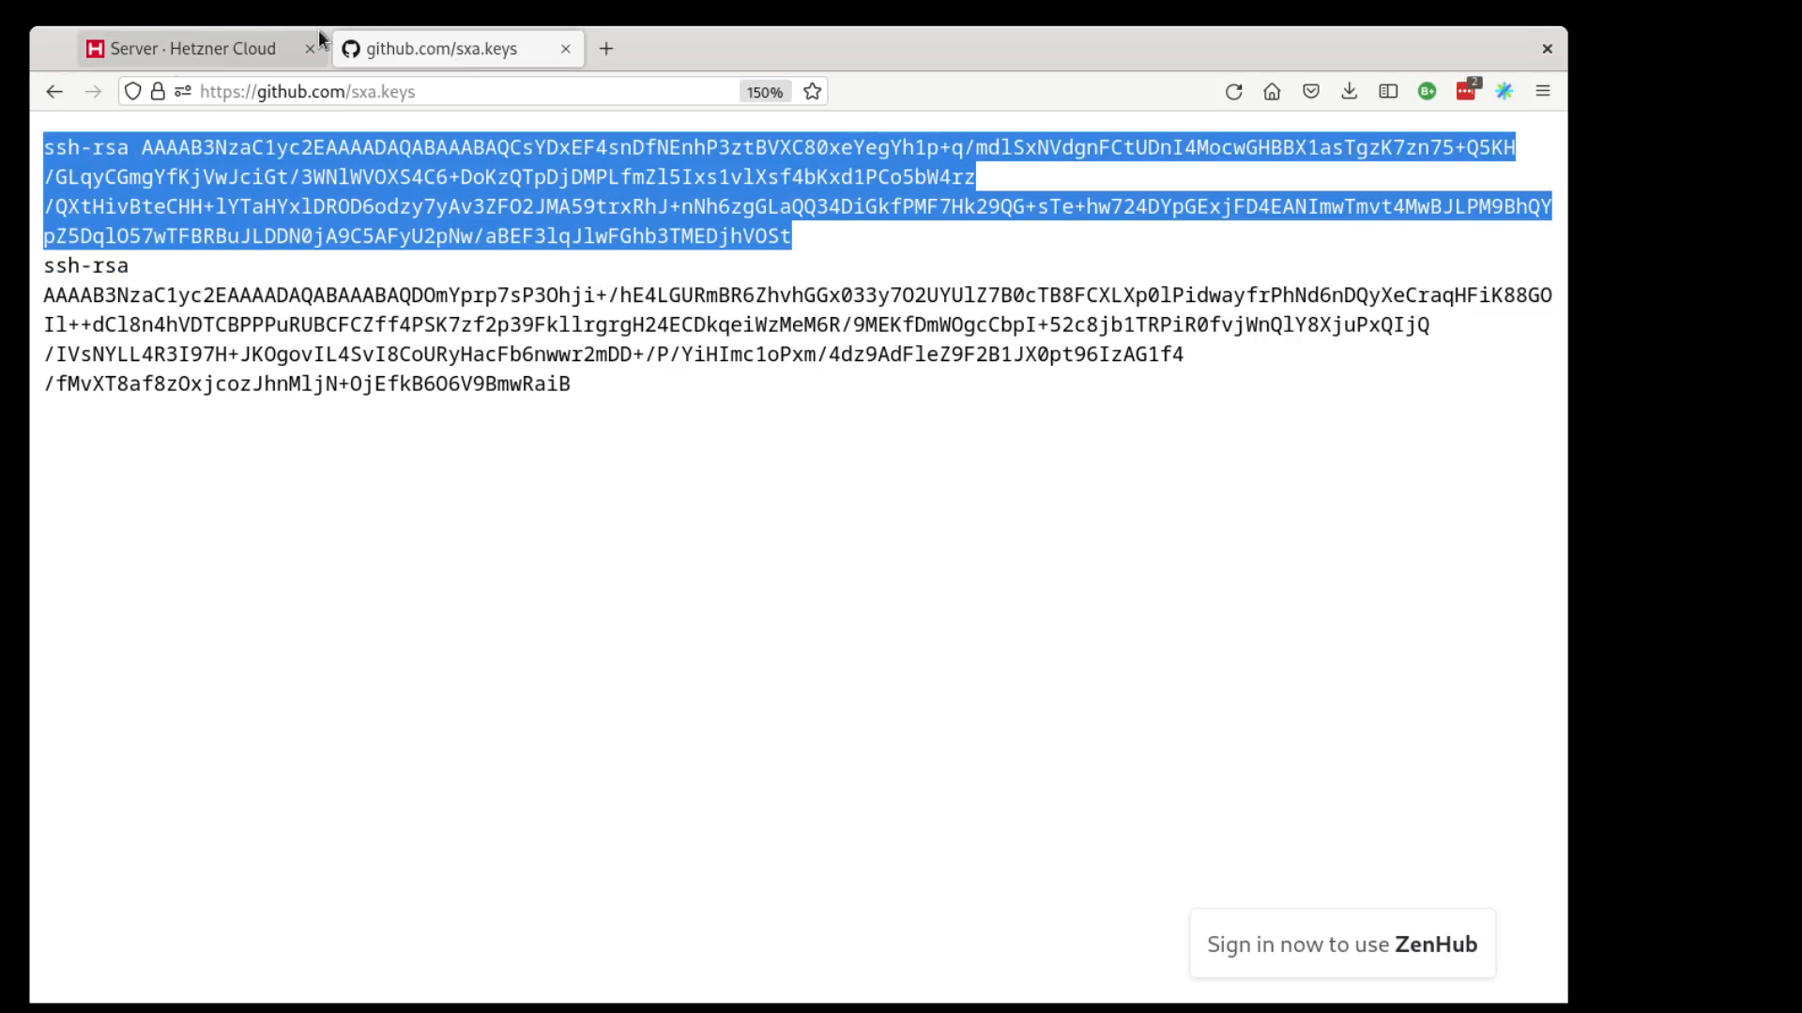
click(242, 49)
key(ctrl+v)
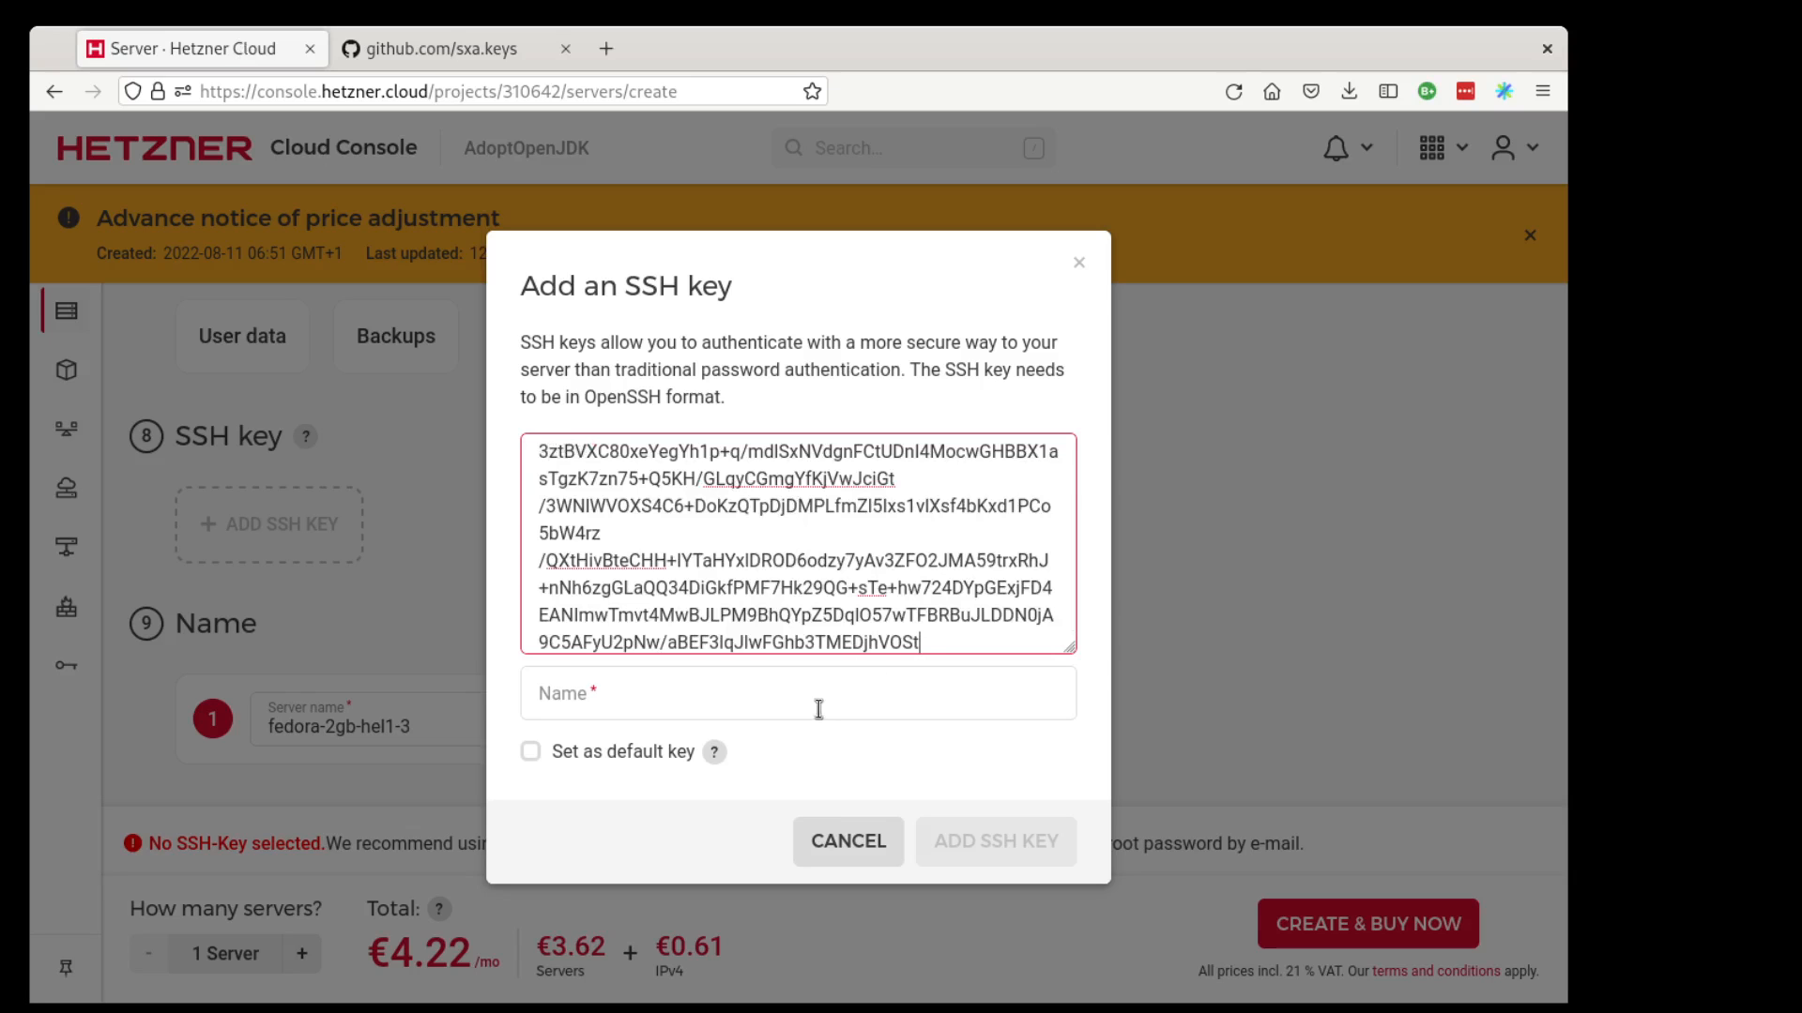
- Name the SSH key sxakey and add it to the server configuration
click(592, 712)
text(sxakey)
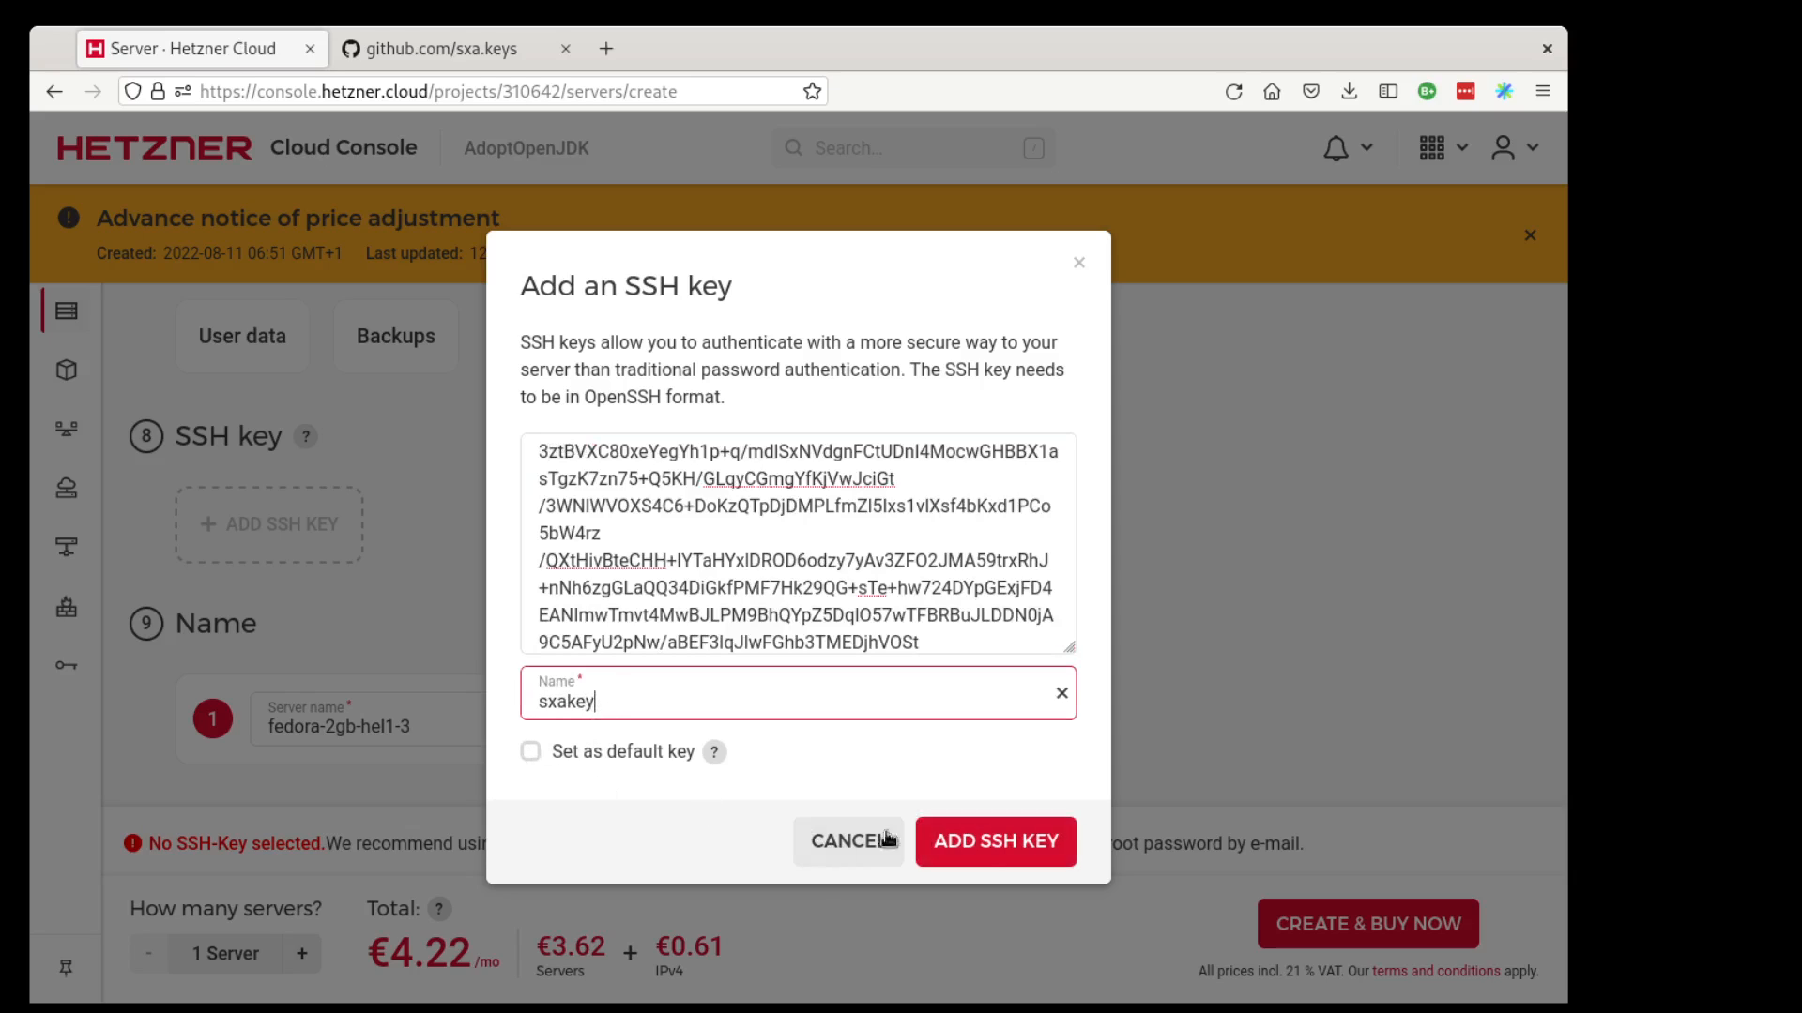
click(997, 833)
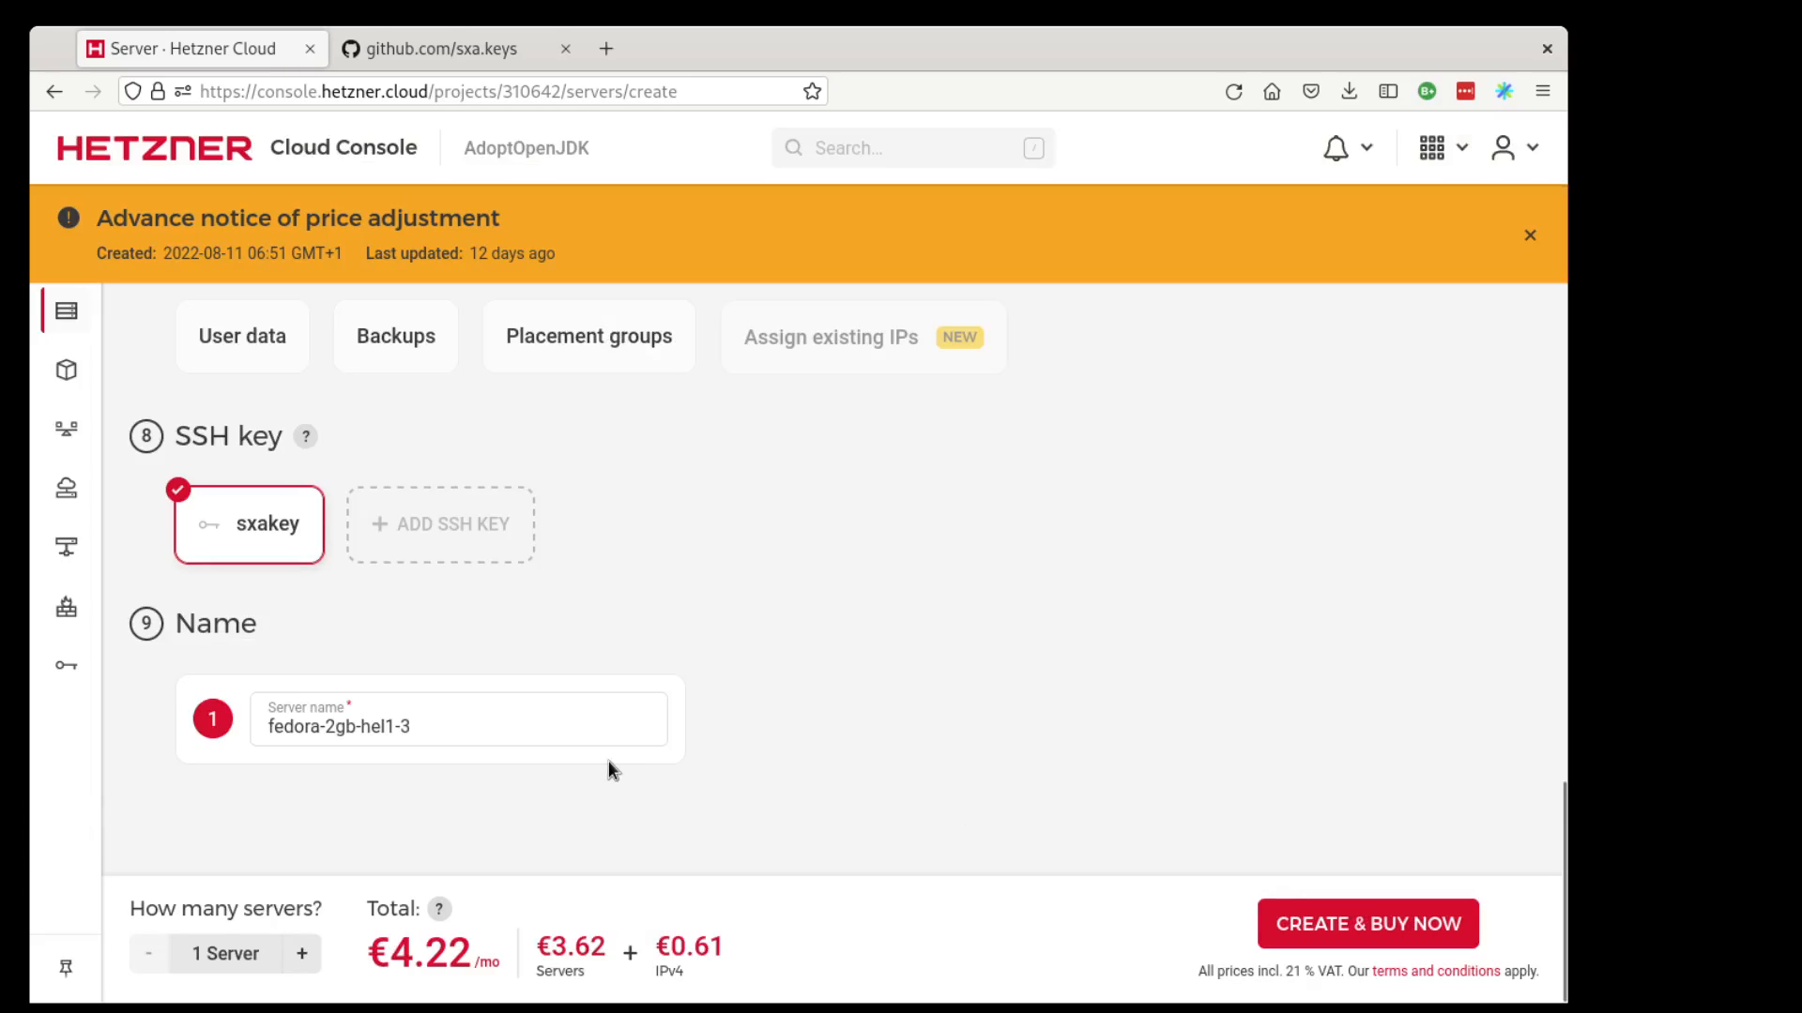
- Name the server test-hetzner-fedora36-x64-1 and create and buy it
click(493, 732)
key(ctrl+a)
text(test)
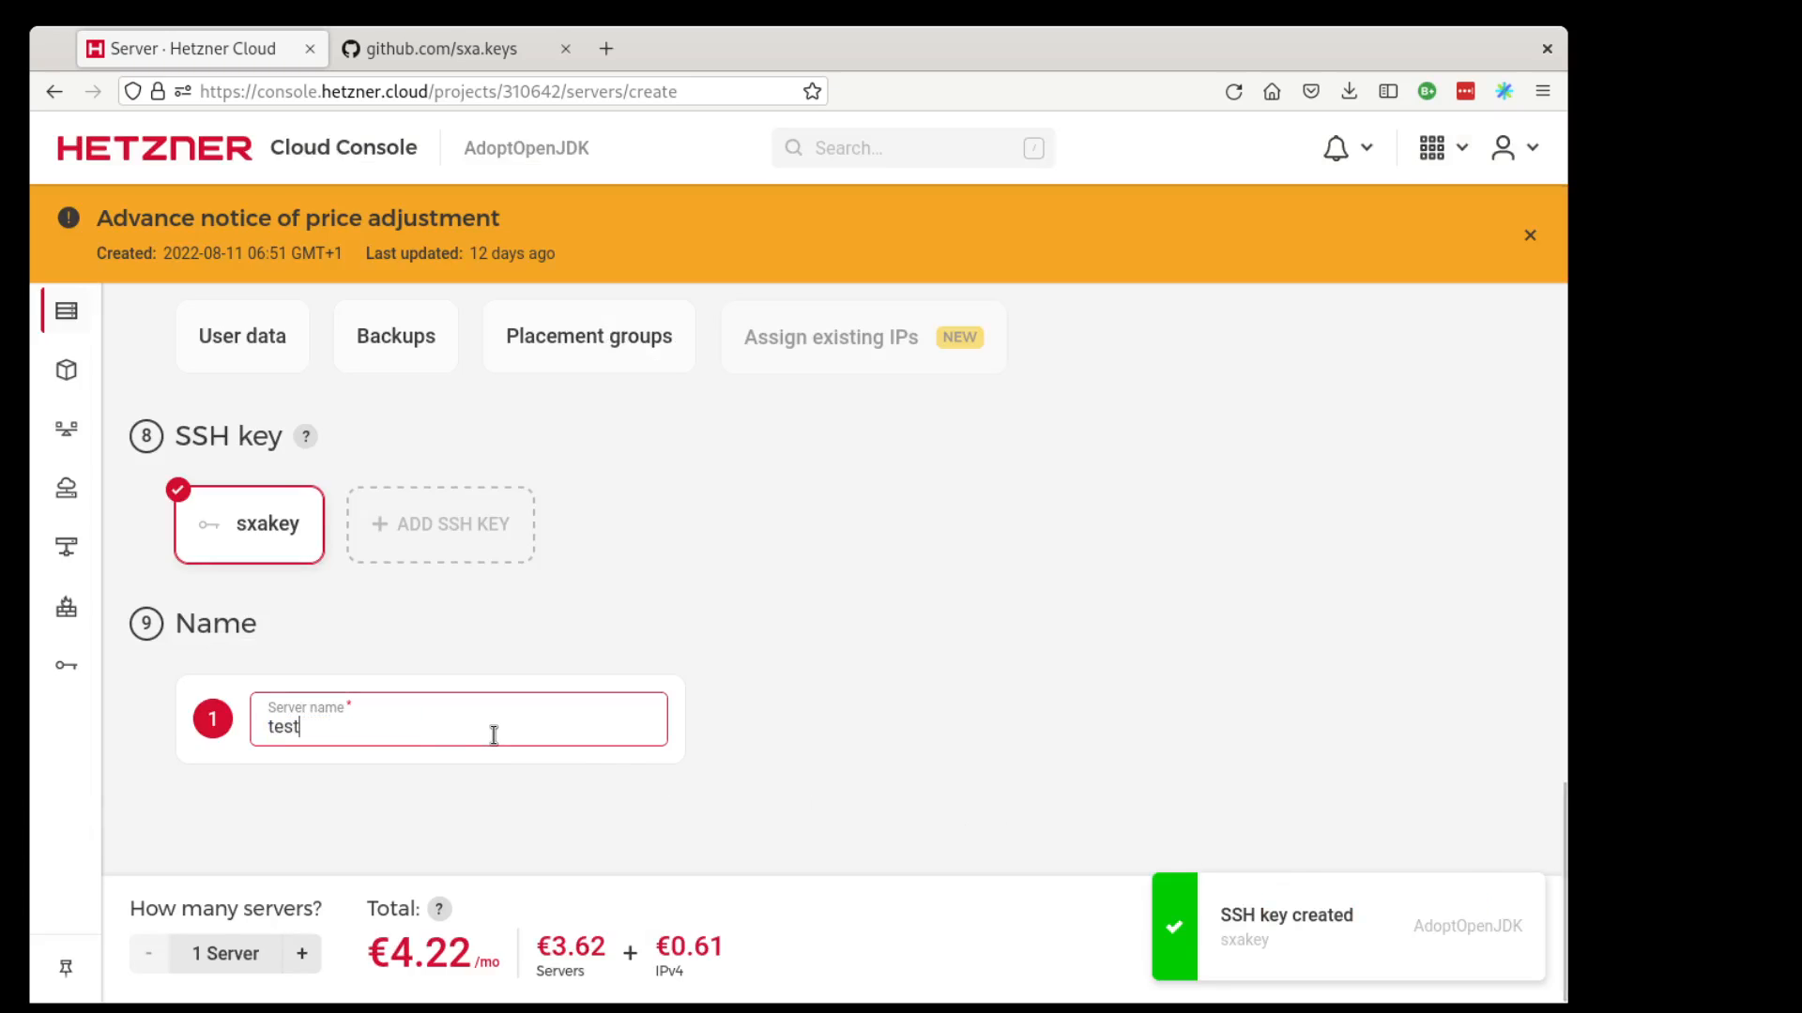
text(-hetz)
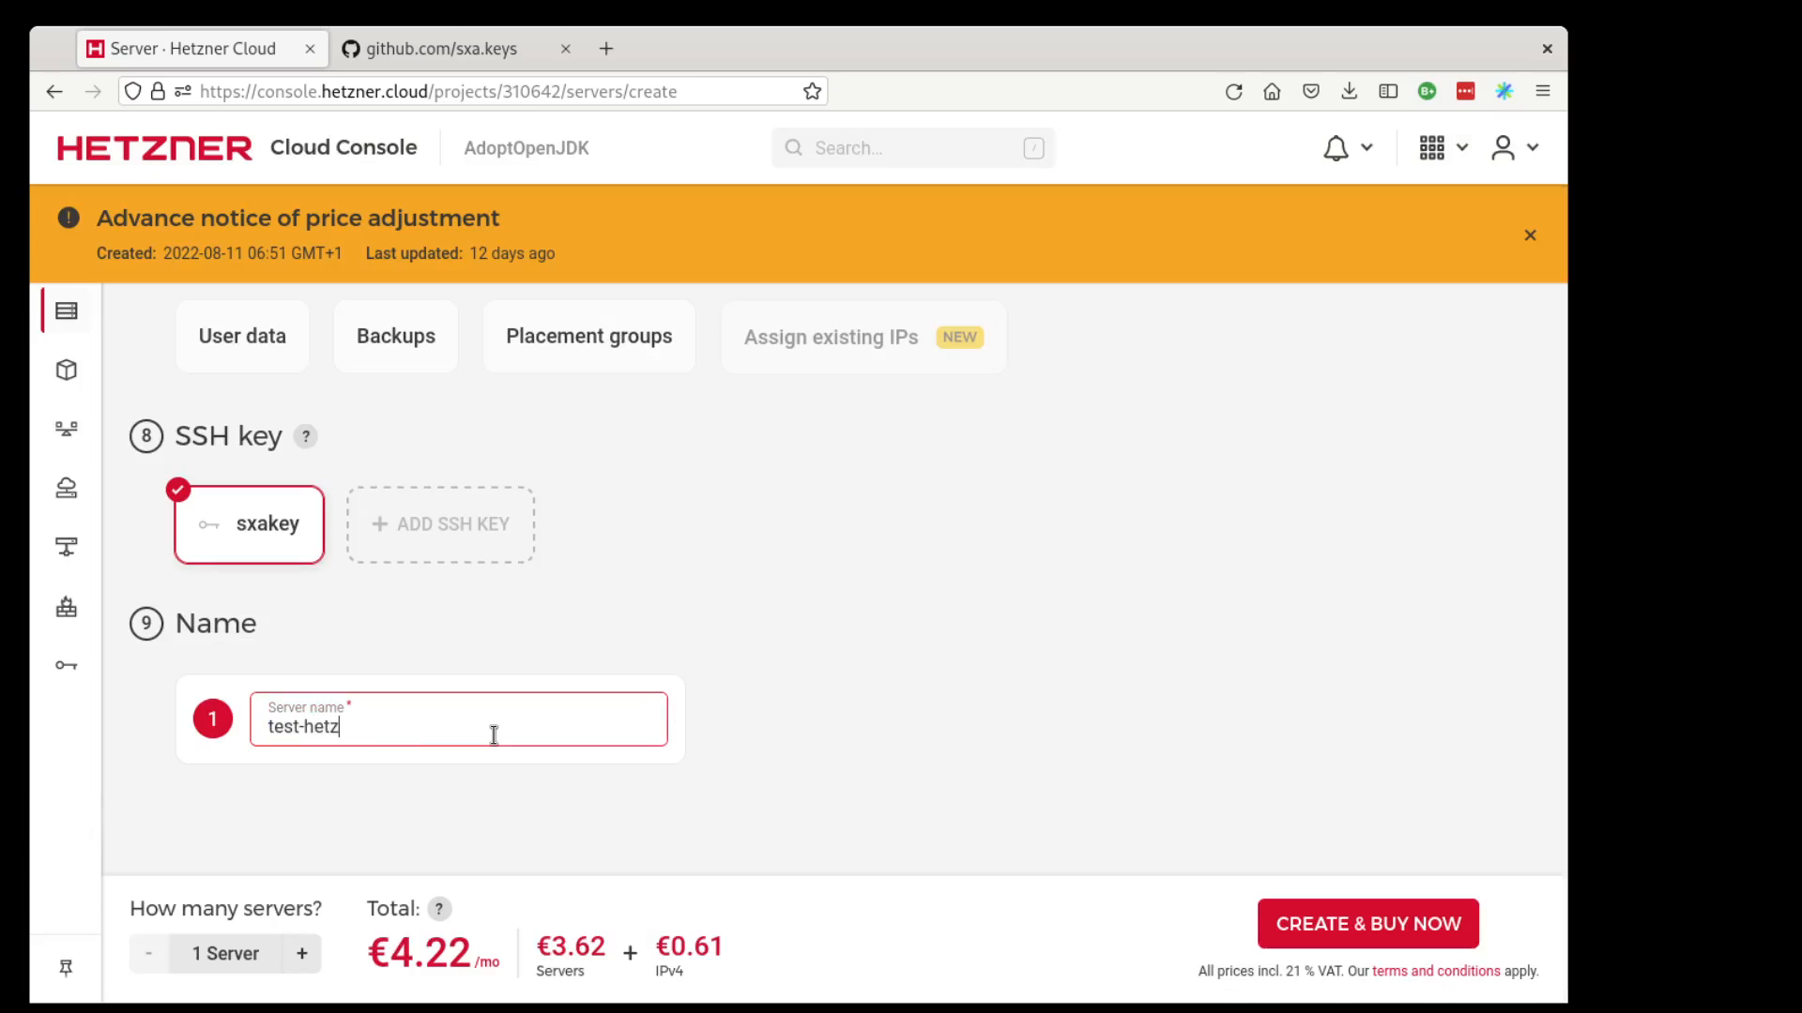
text(ner-fedo)
text(ra36-x64)
key(BackSpace)
text(36-x64-1)
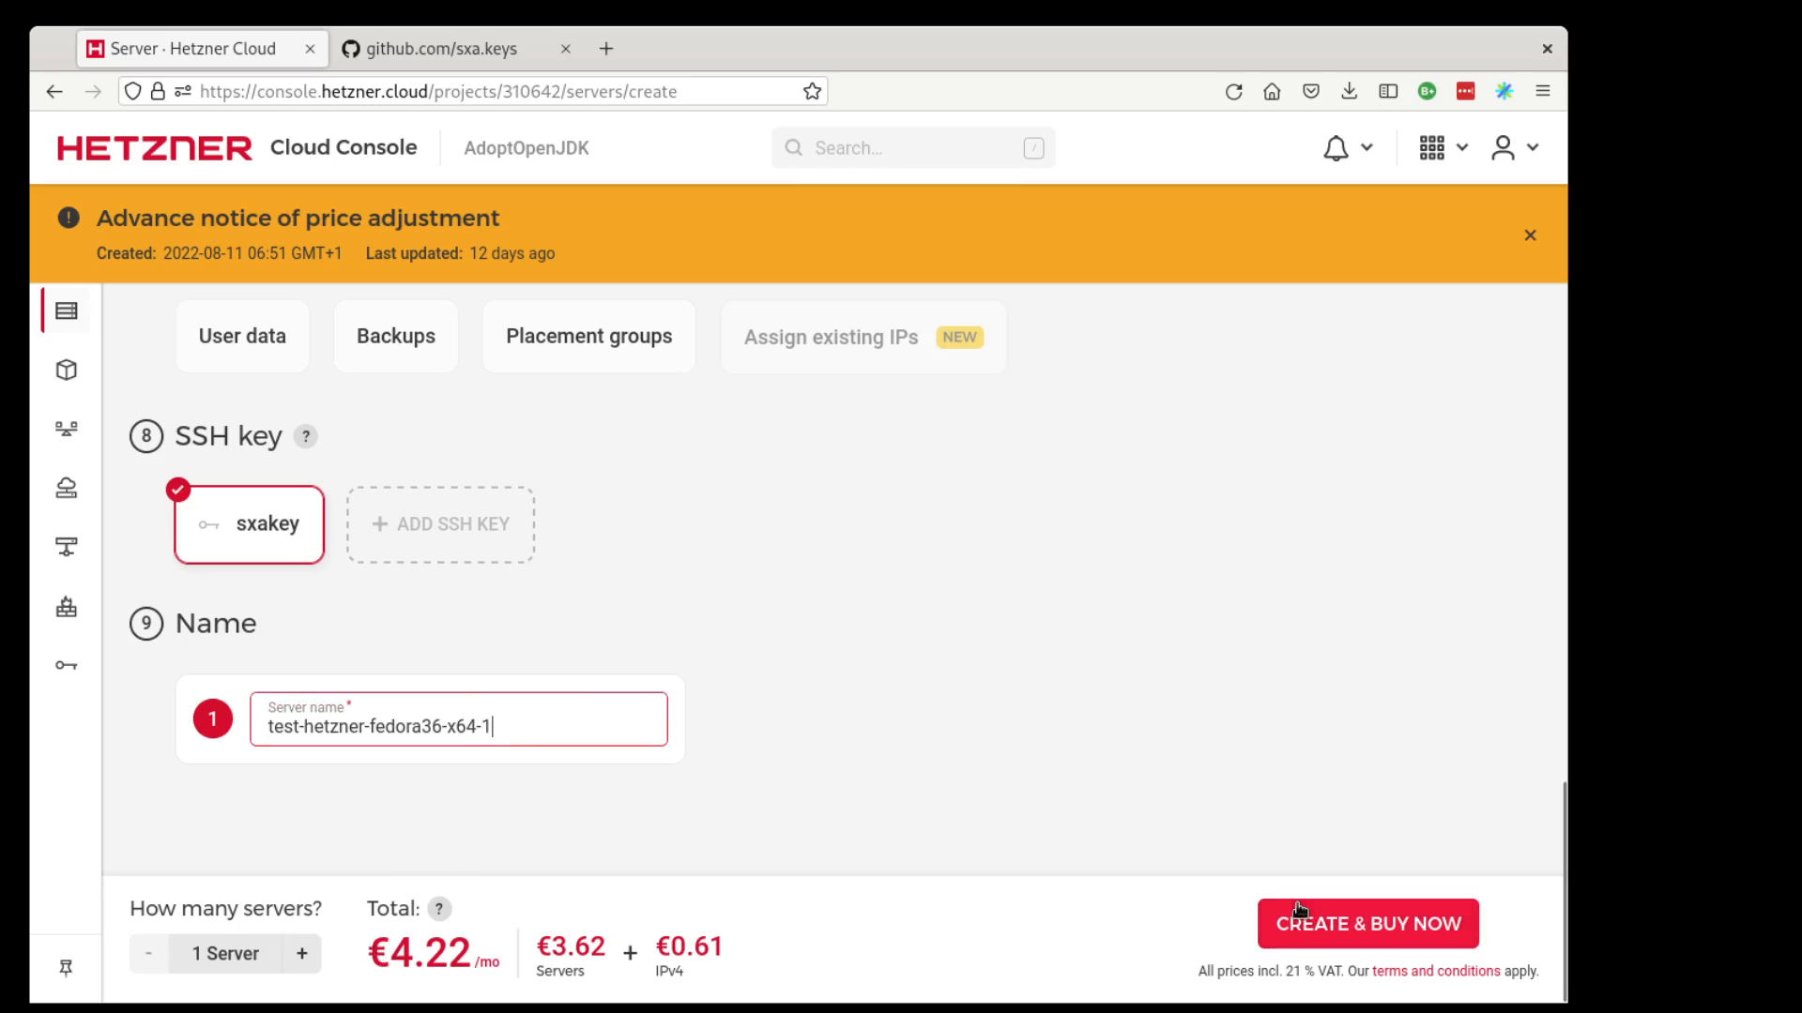
click(1327, 927)
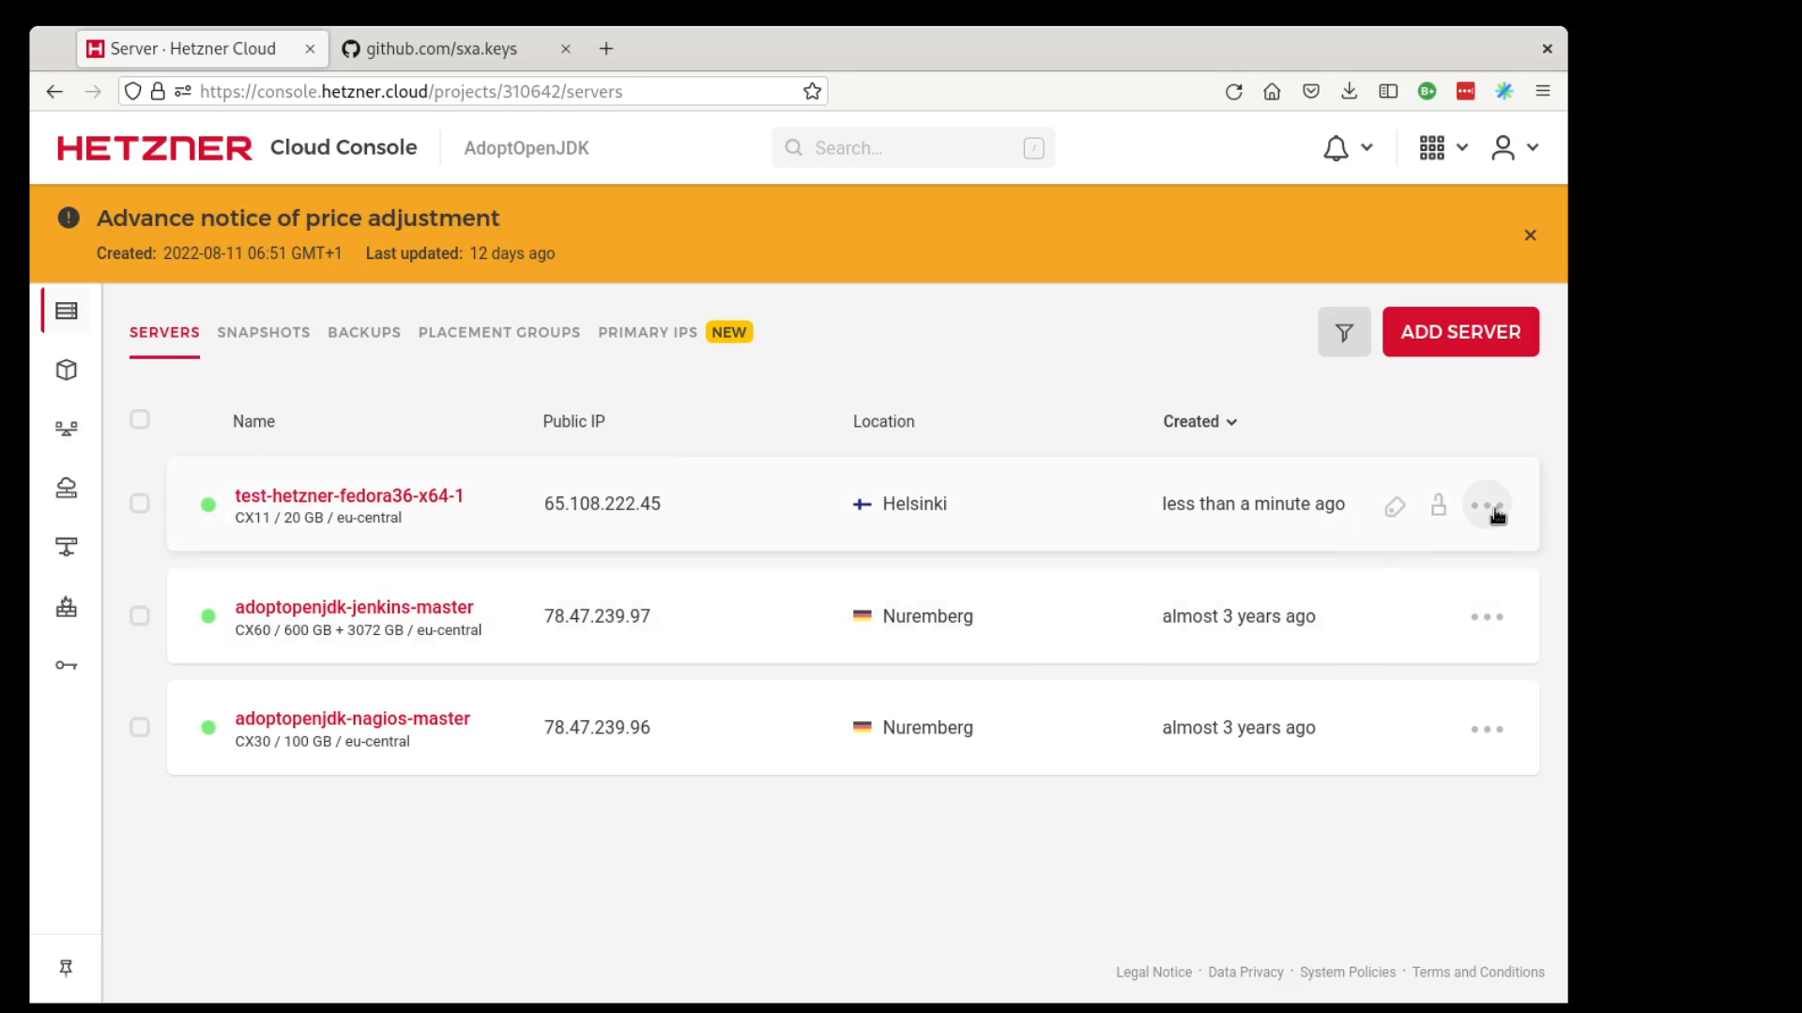
- Open the test-hetzner-fedora36-x64-1 server's details and review its overview, rebuild images, power and rescue options
click(374, 497)
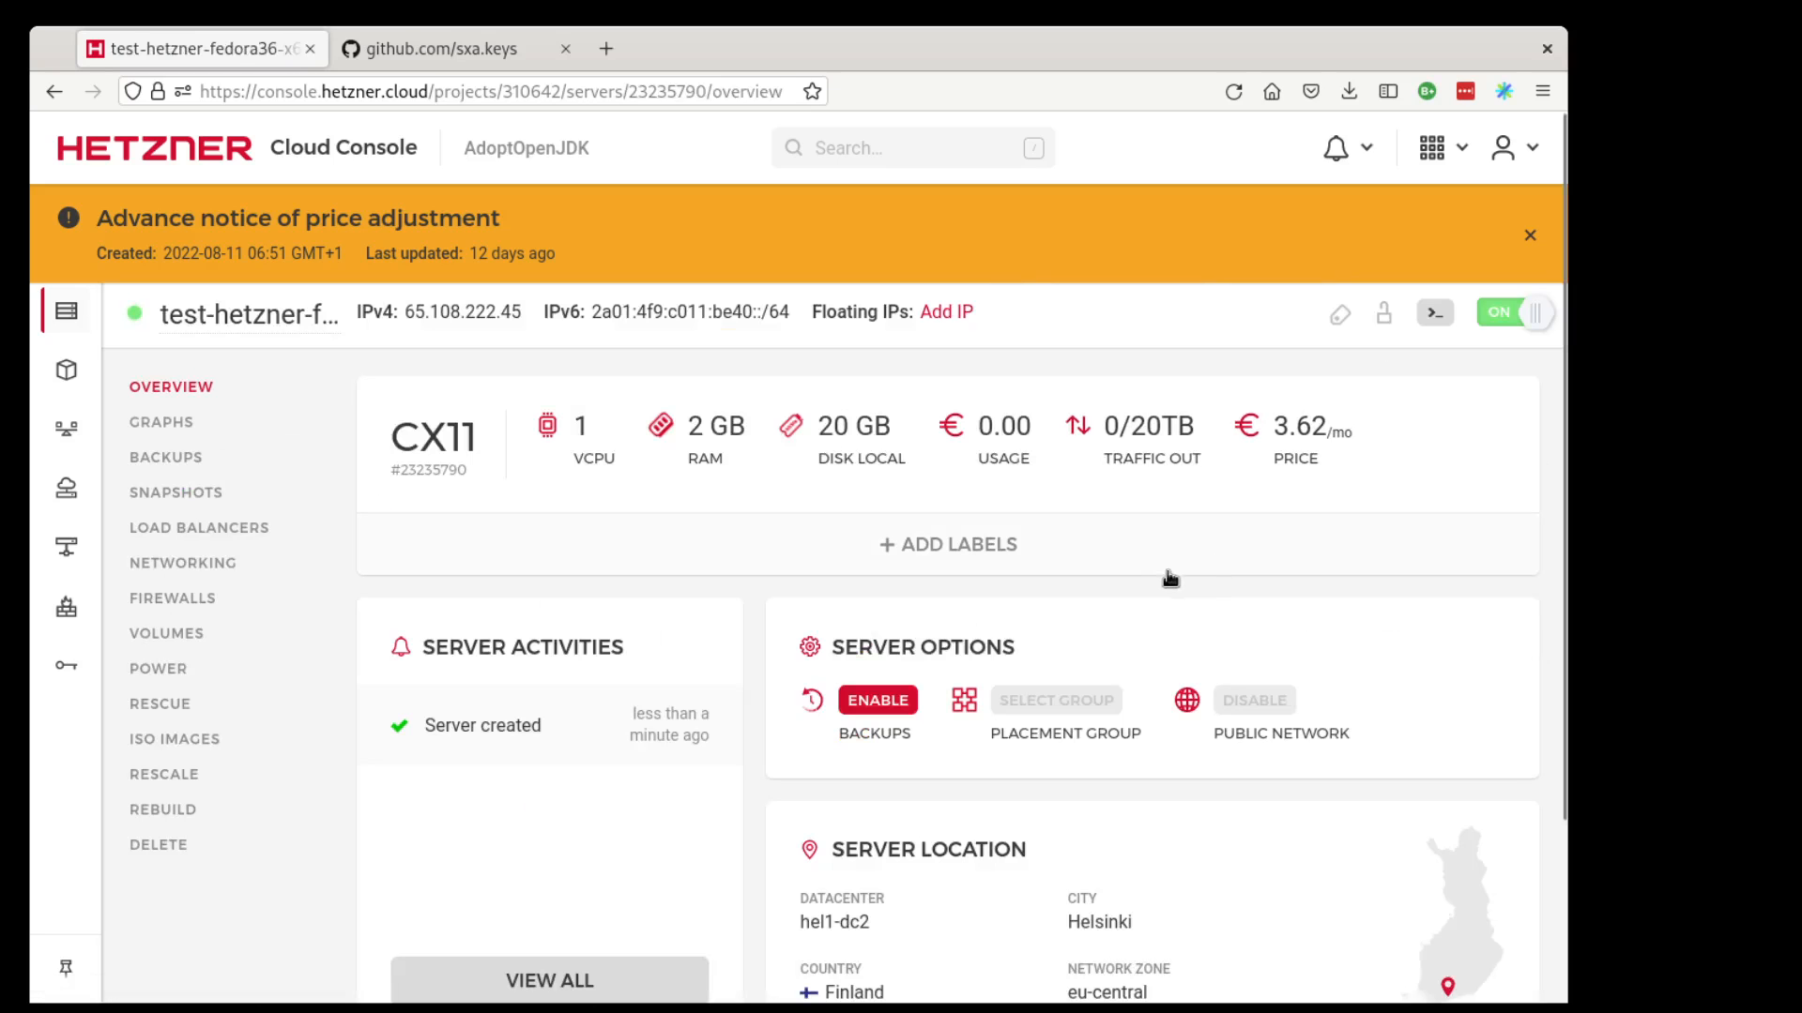
scroll(1164, 579, down, 2)
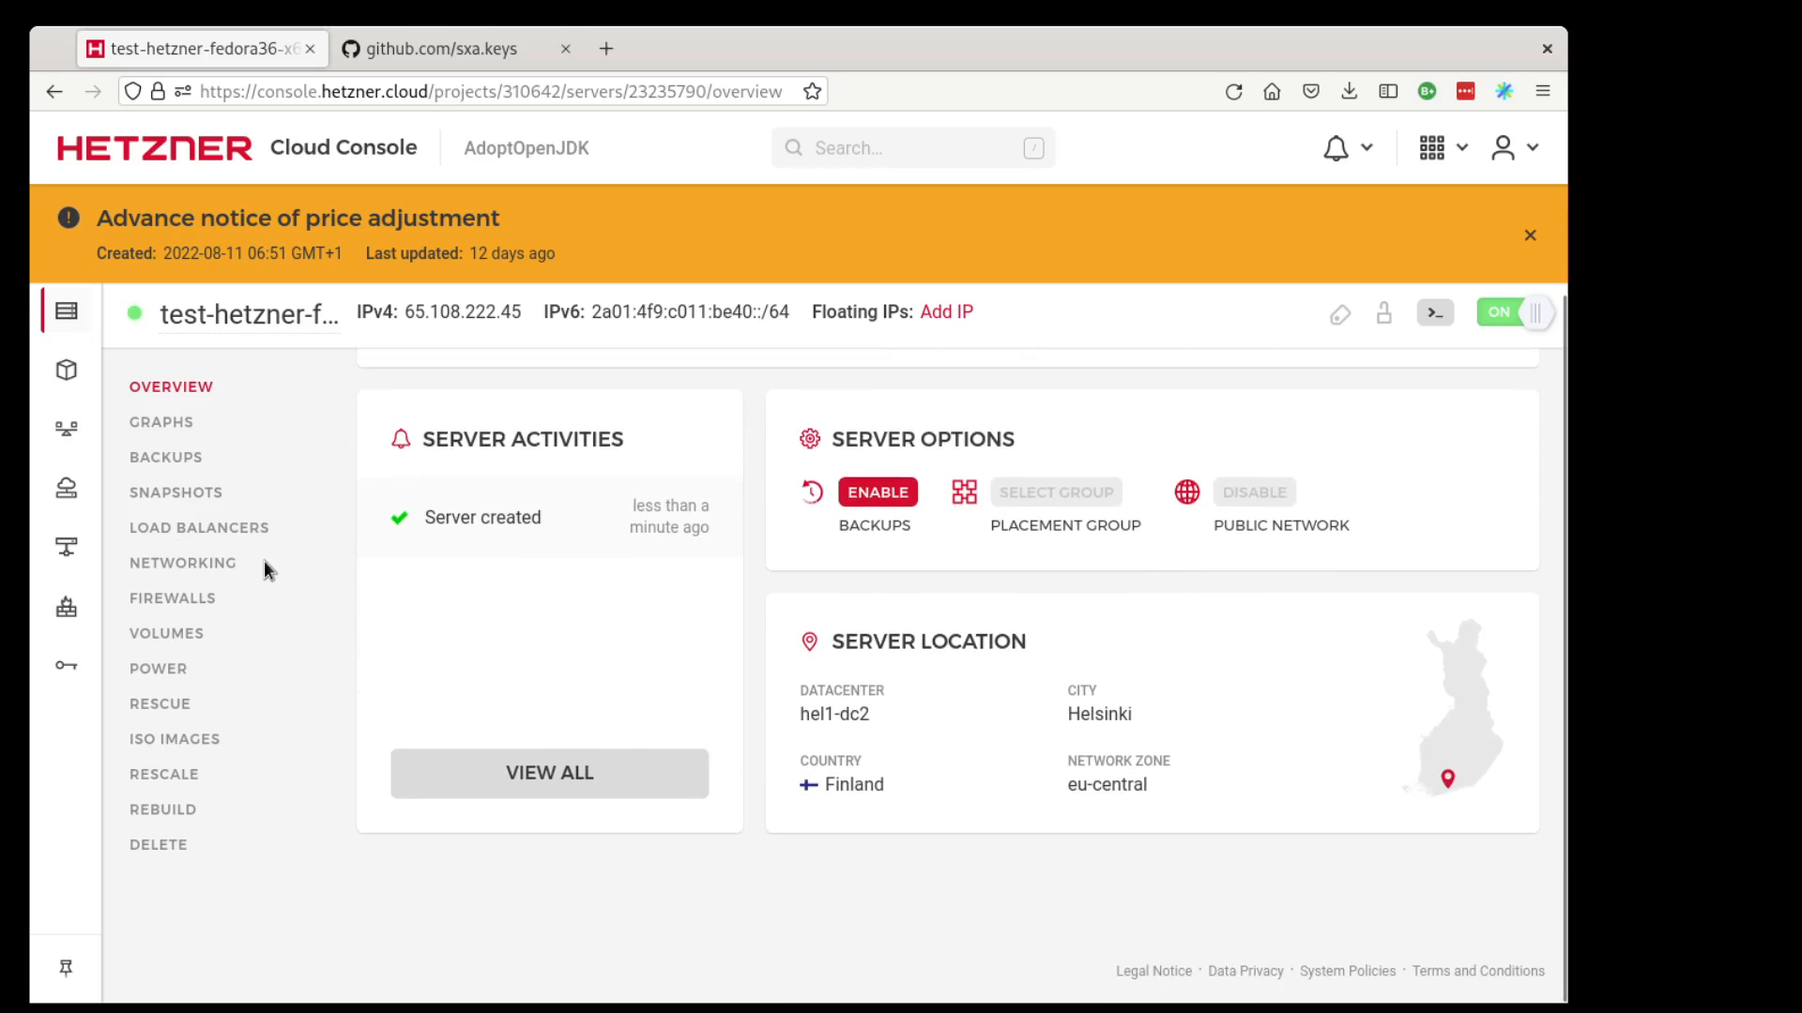
click(166, 813)
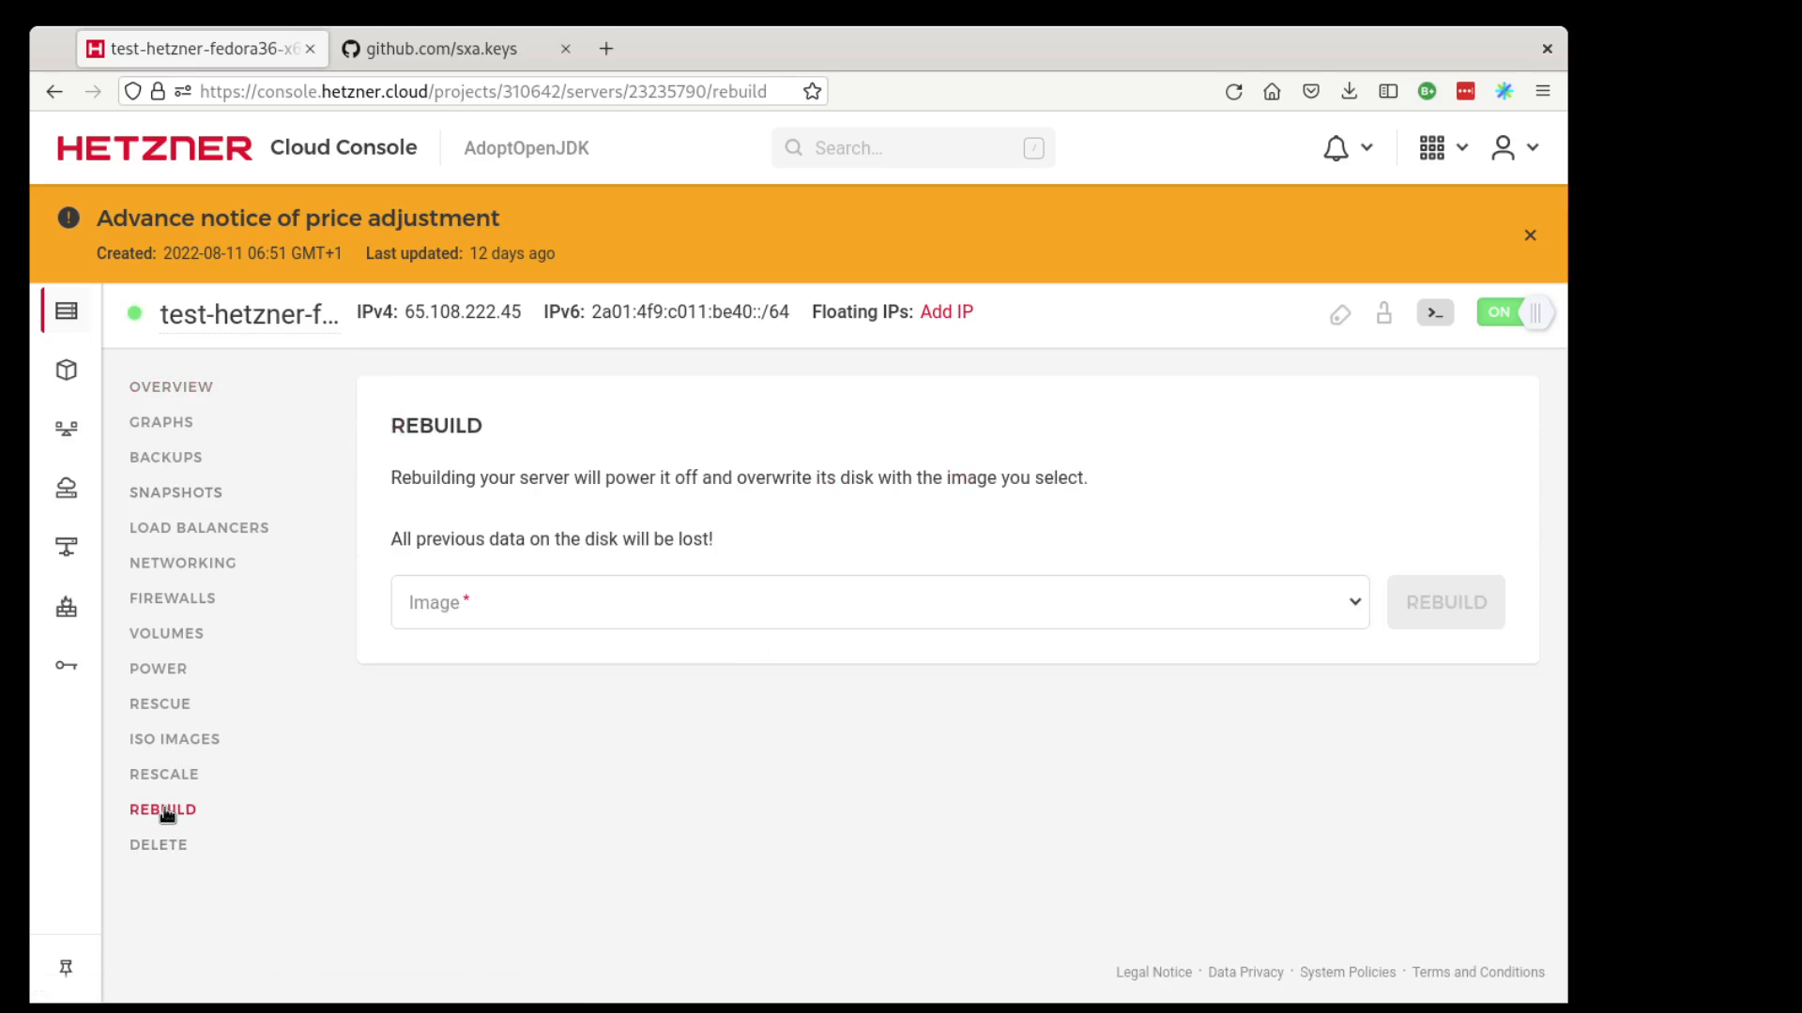
click(755, 628)
click(270, 913)
click(164, 670)
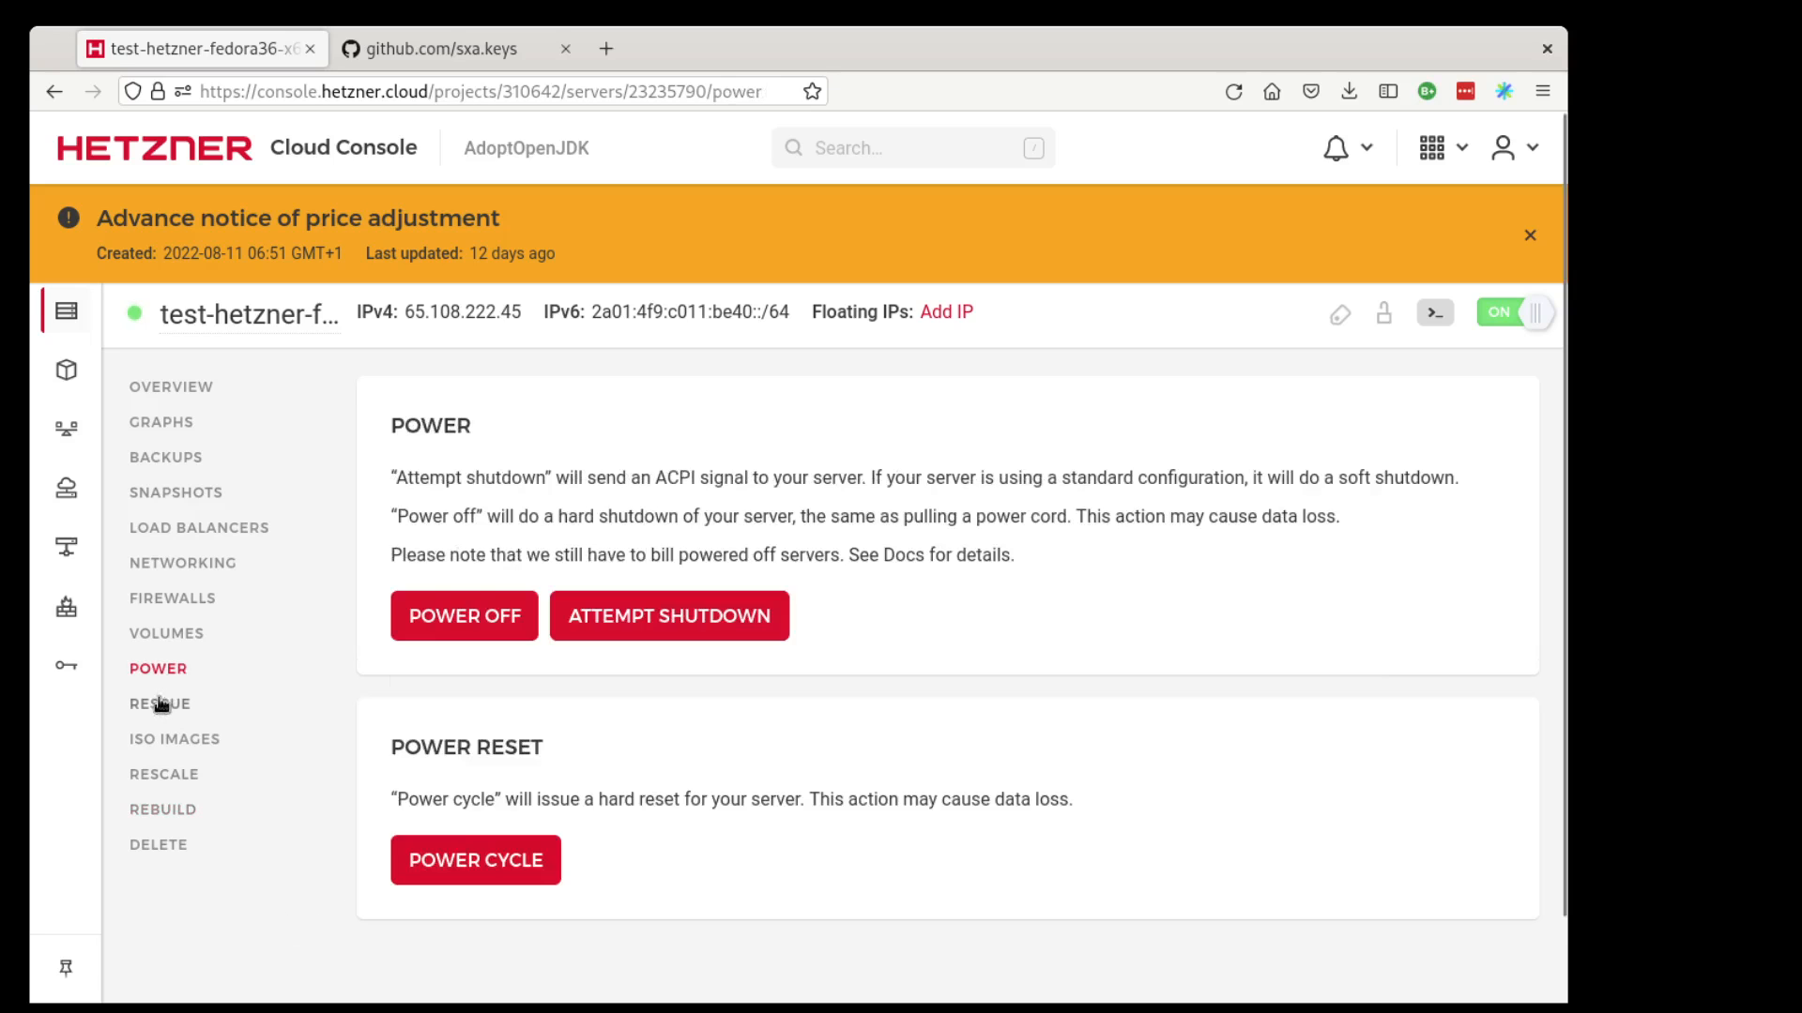
click(159, 706)
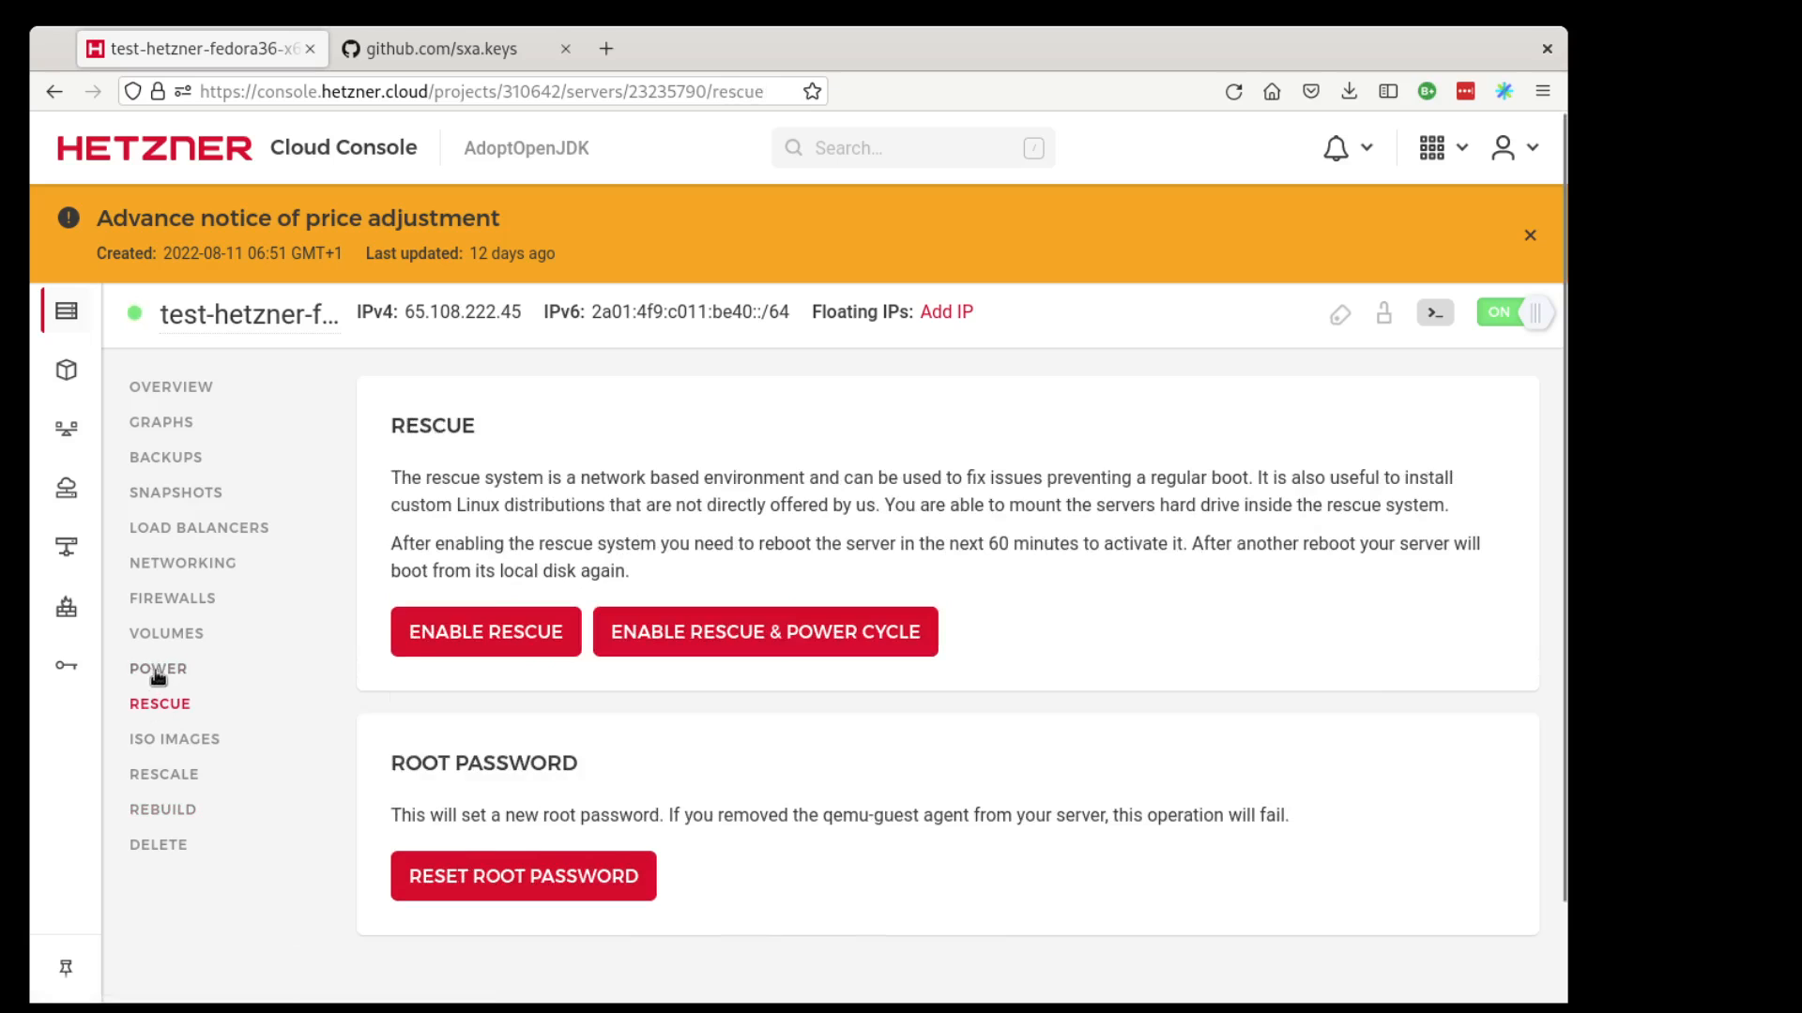
- Power cycle the server with a hard reset, and bring up the soft shutdown request without carrying it out
click(159, 669)
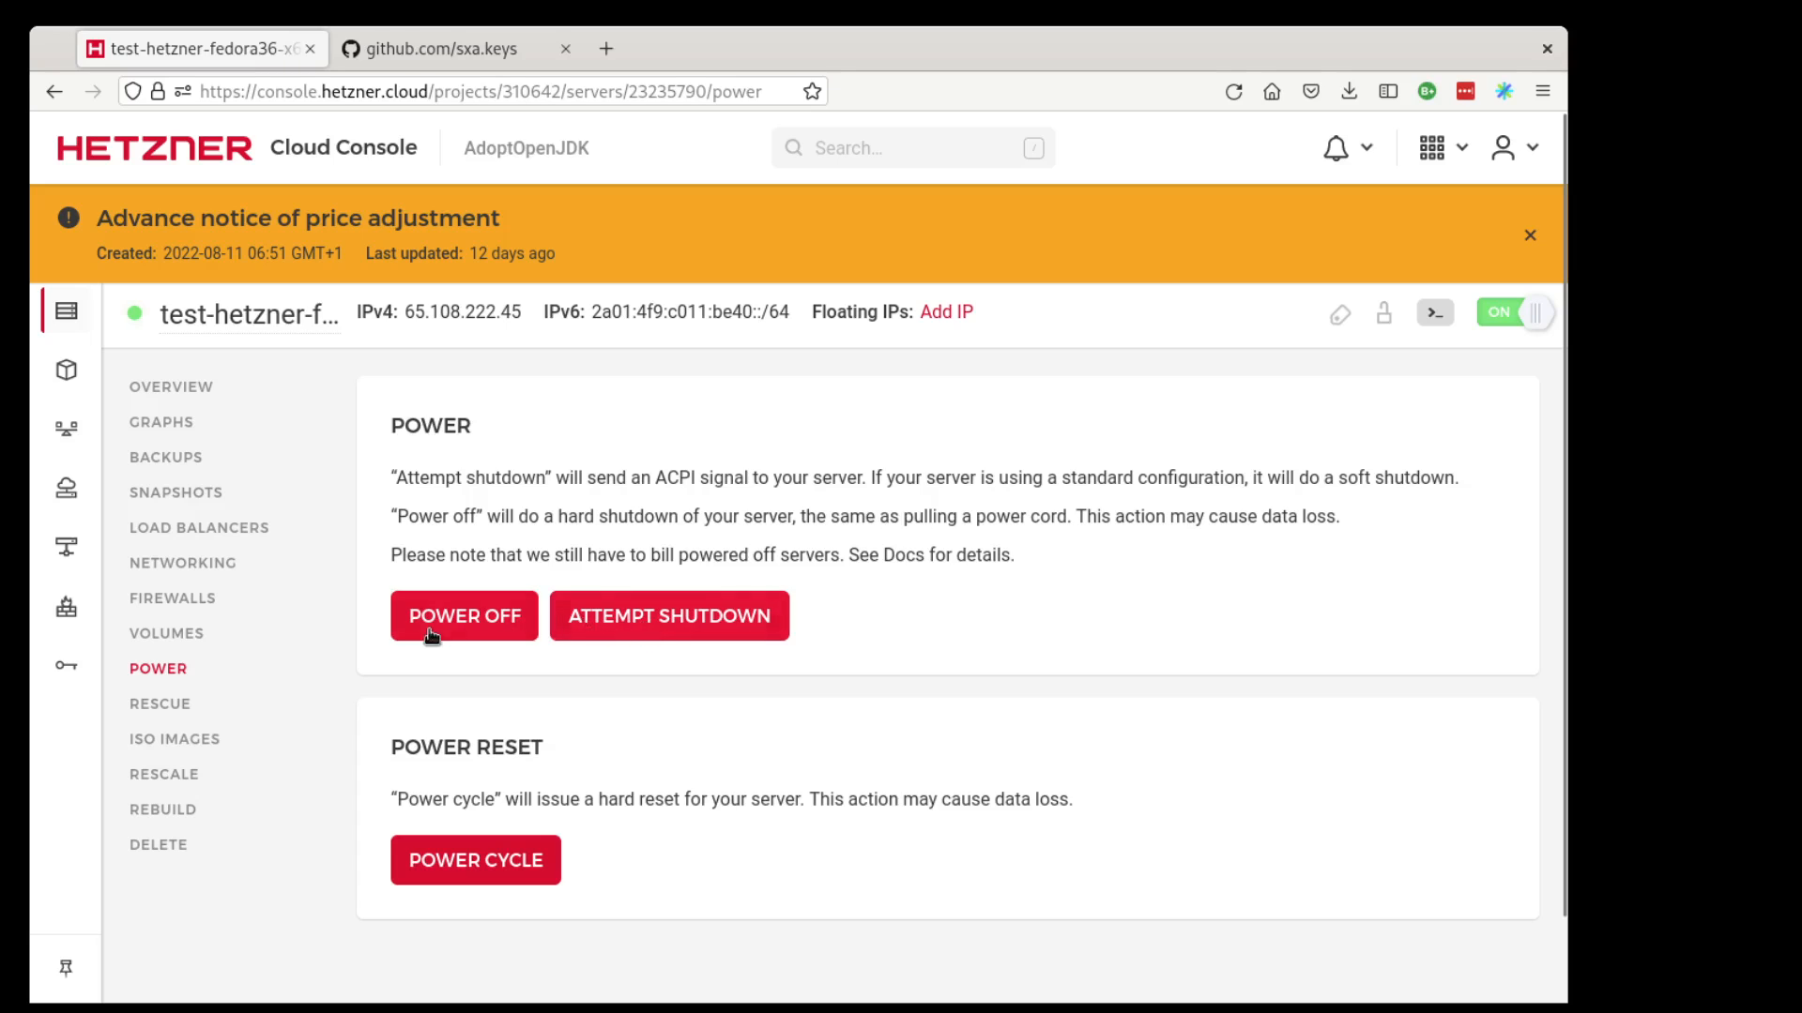
click(443, 860)
click(1046, 648)
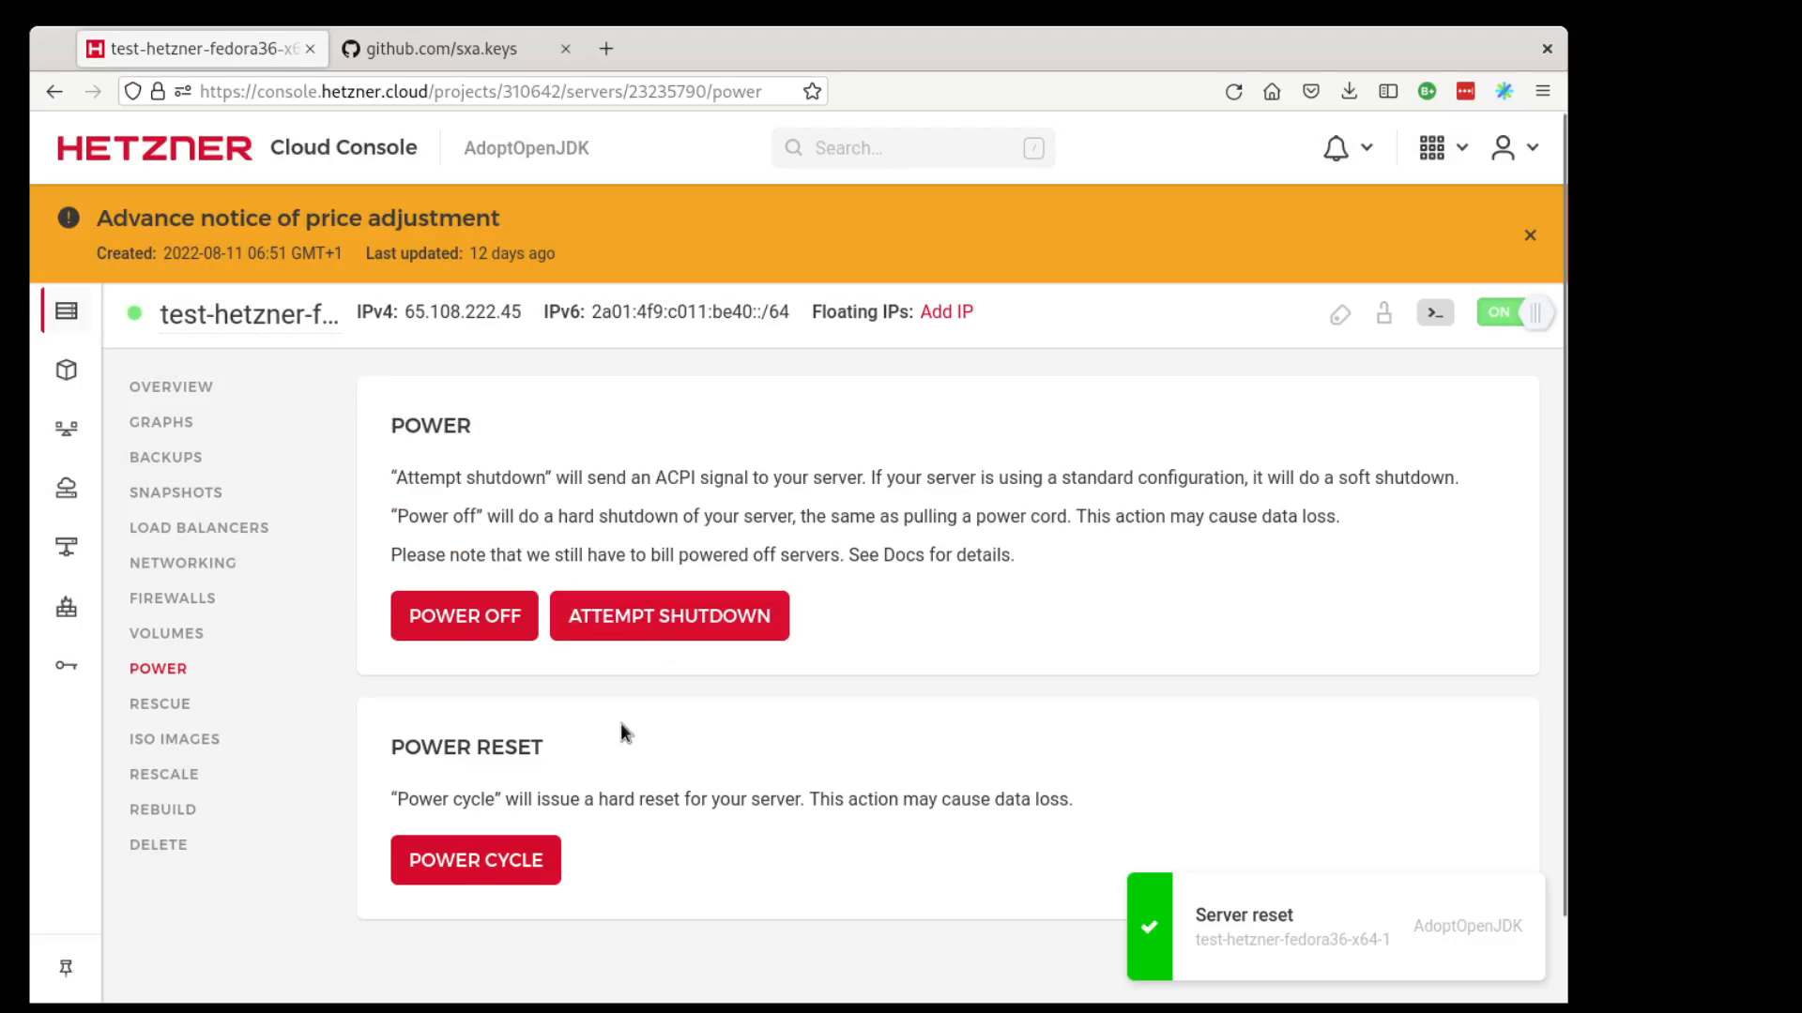
click(655, 627)
click(981, 636)
- View the server's remote console and close it again
click(1435, 315)
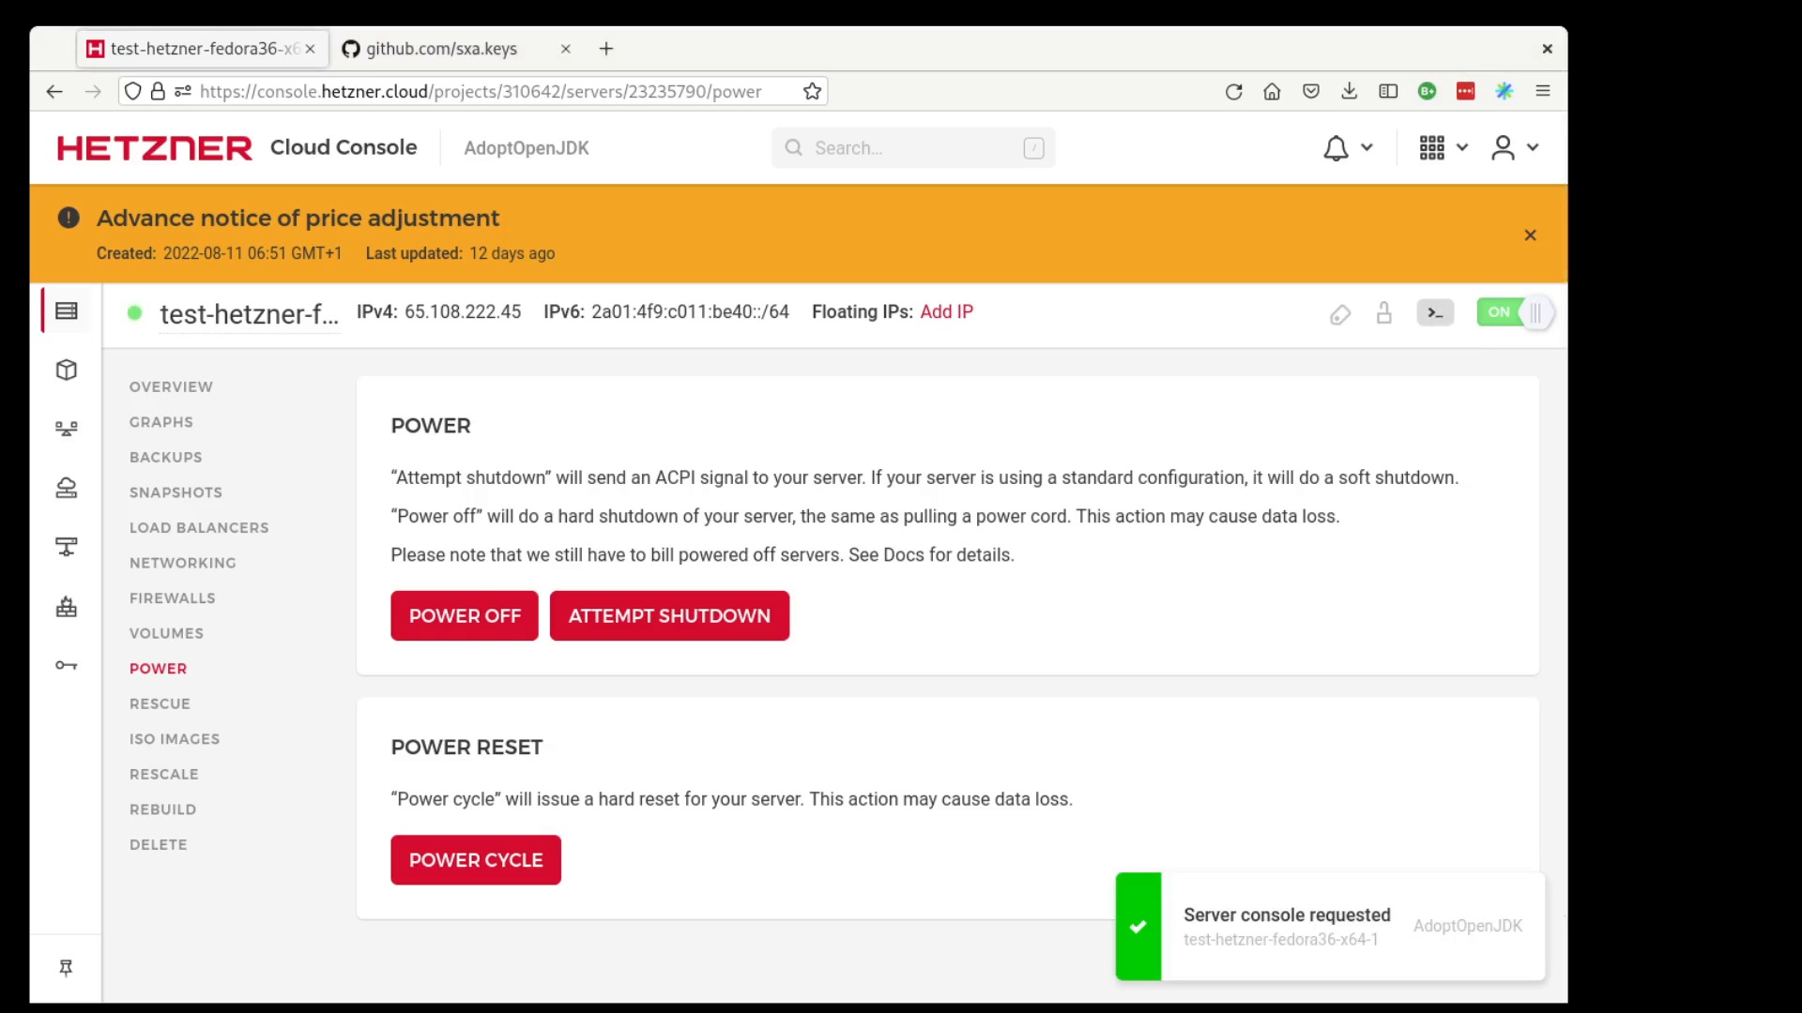
click(1336, 54)
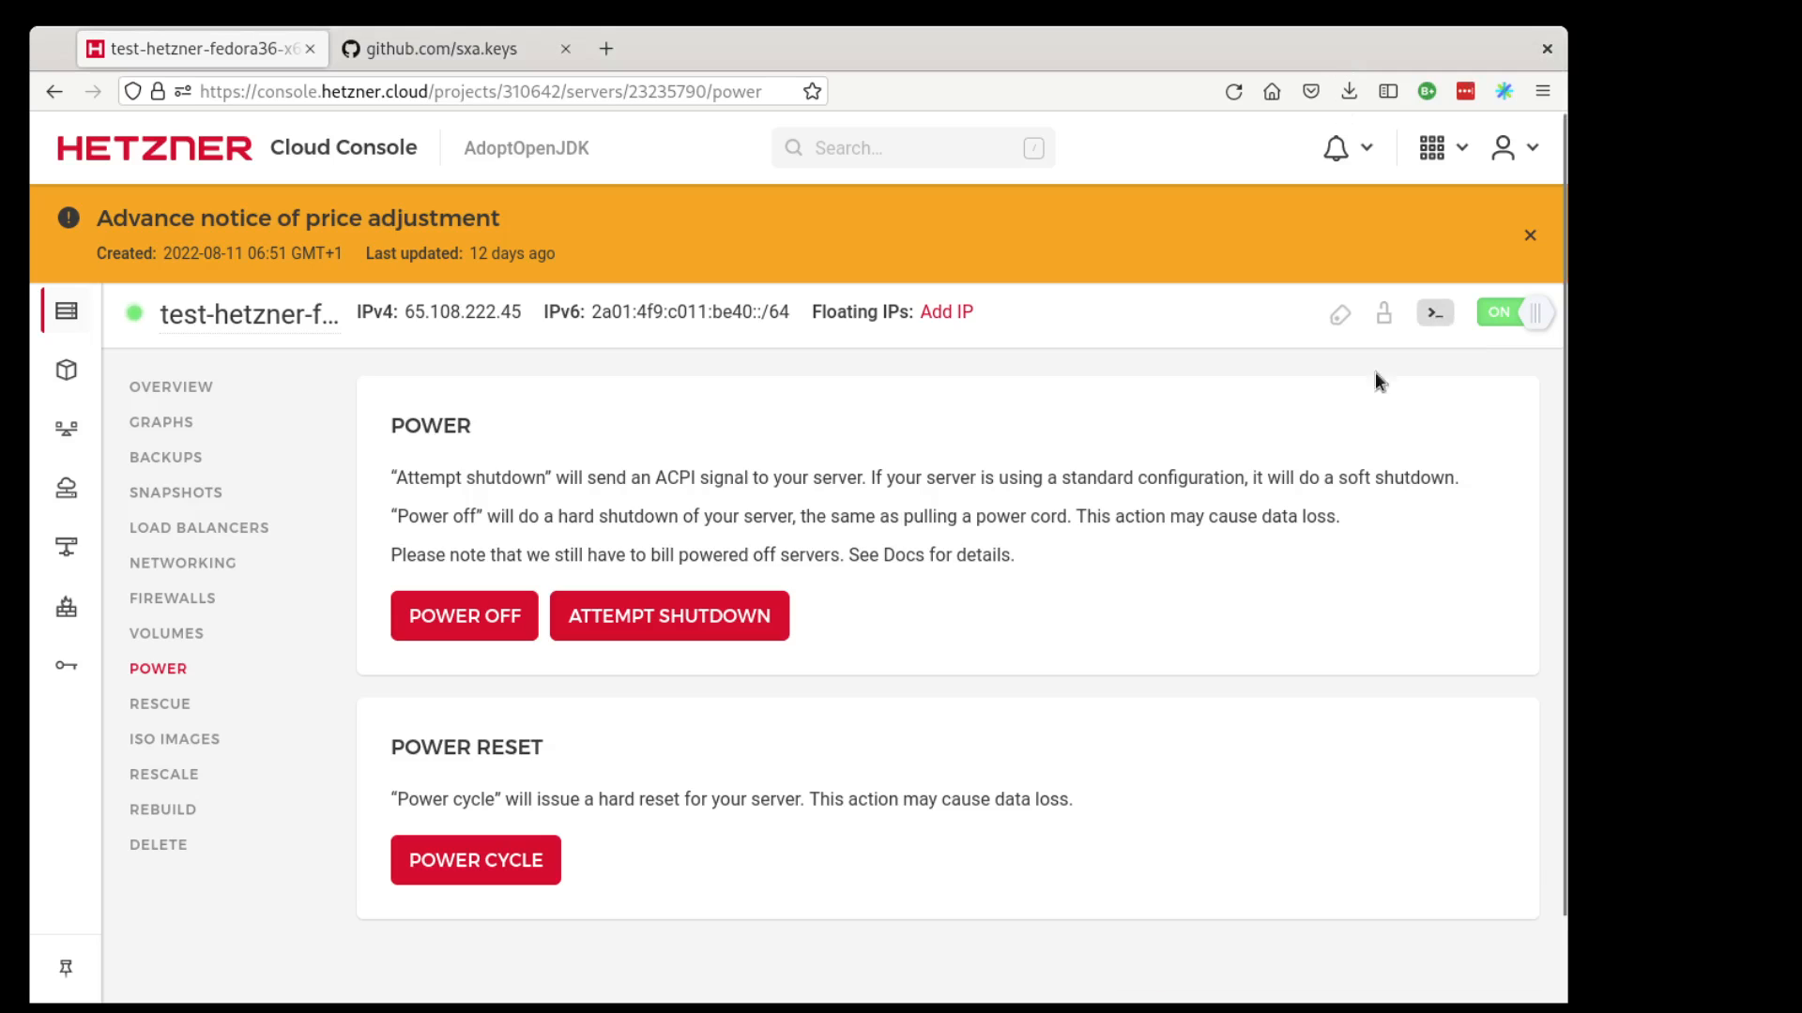
click(1435, 313)
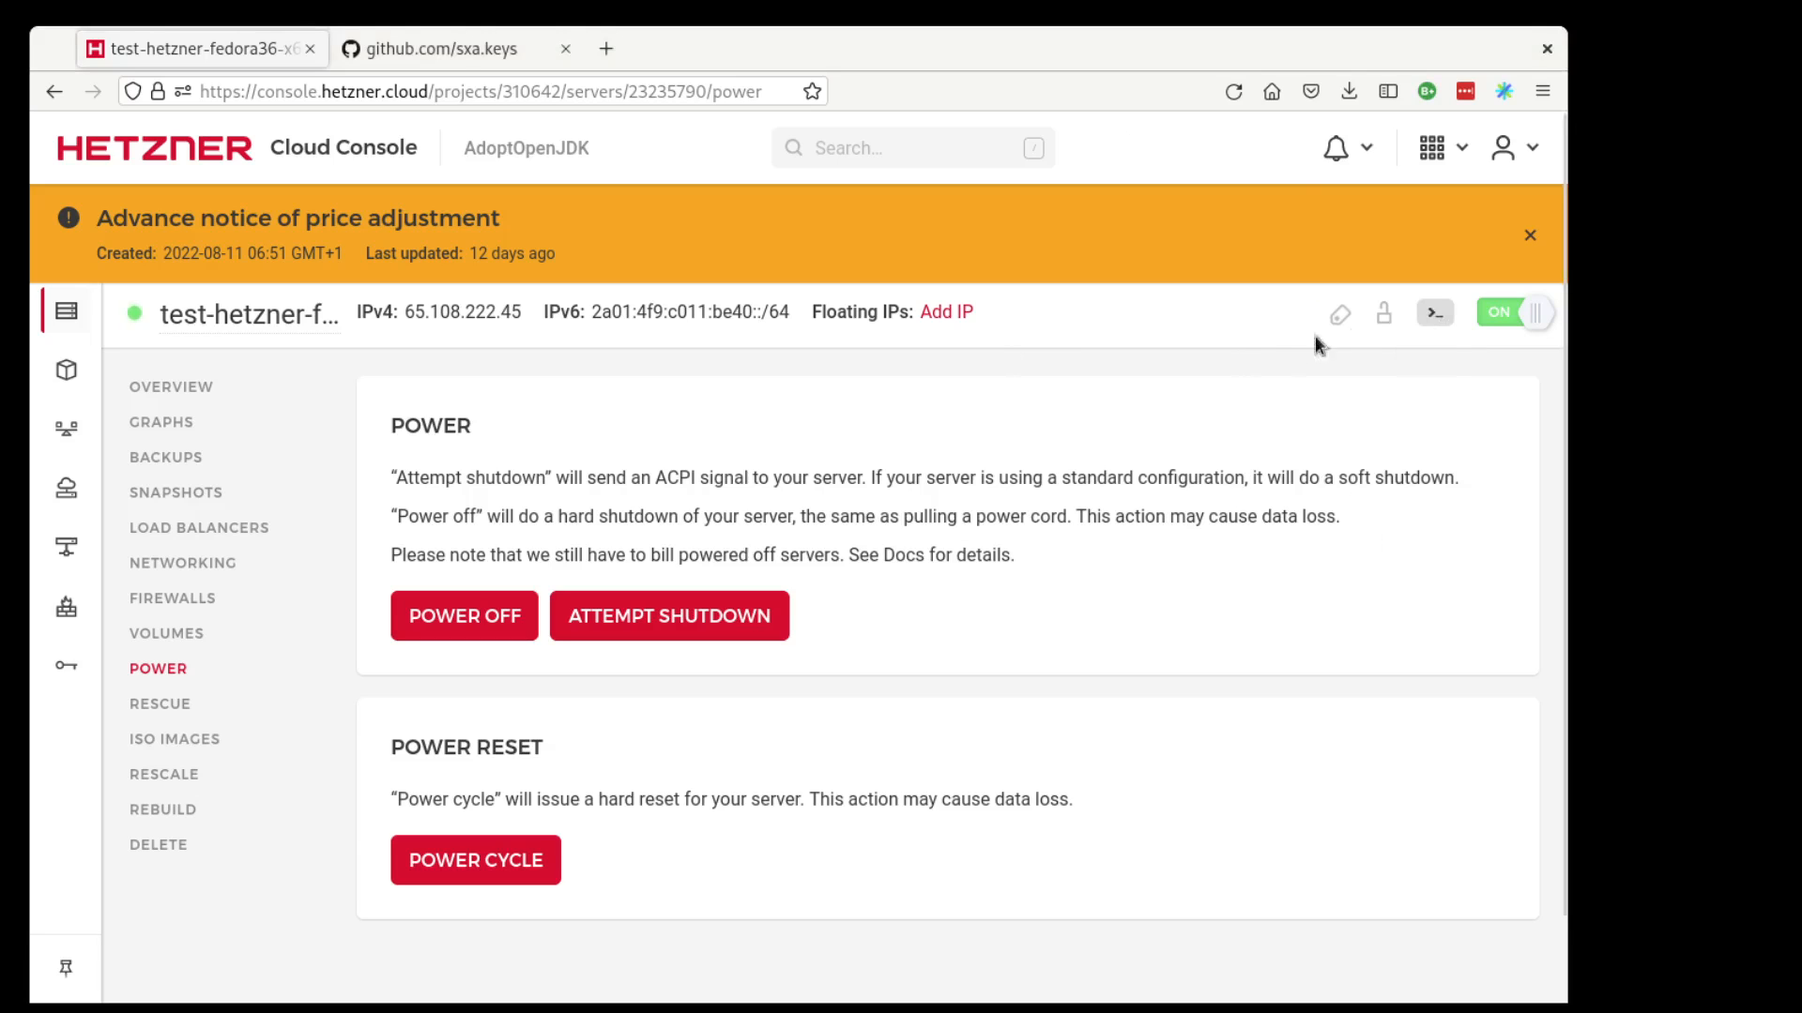
- Power off the test-hetzner-fedora36-x64-1 server and confirm the power-off
click(1501, 312)
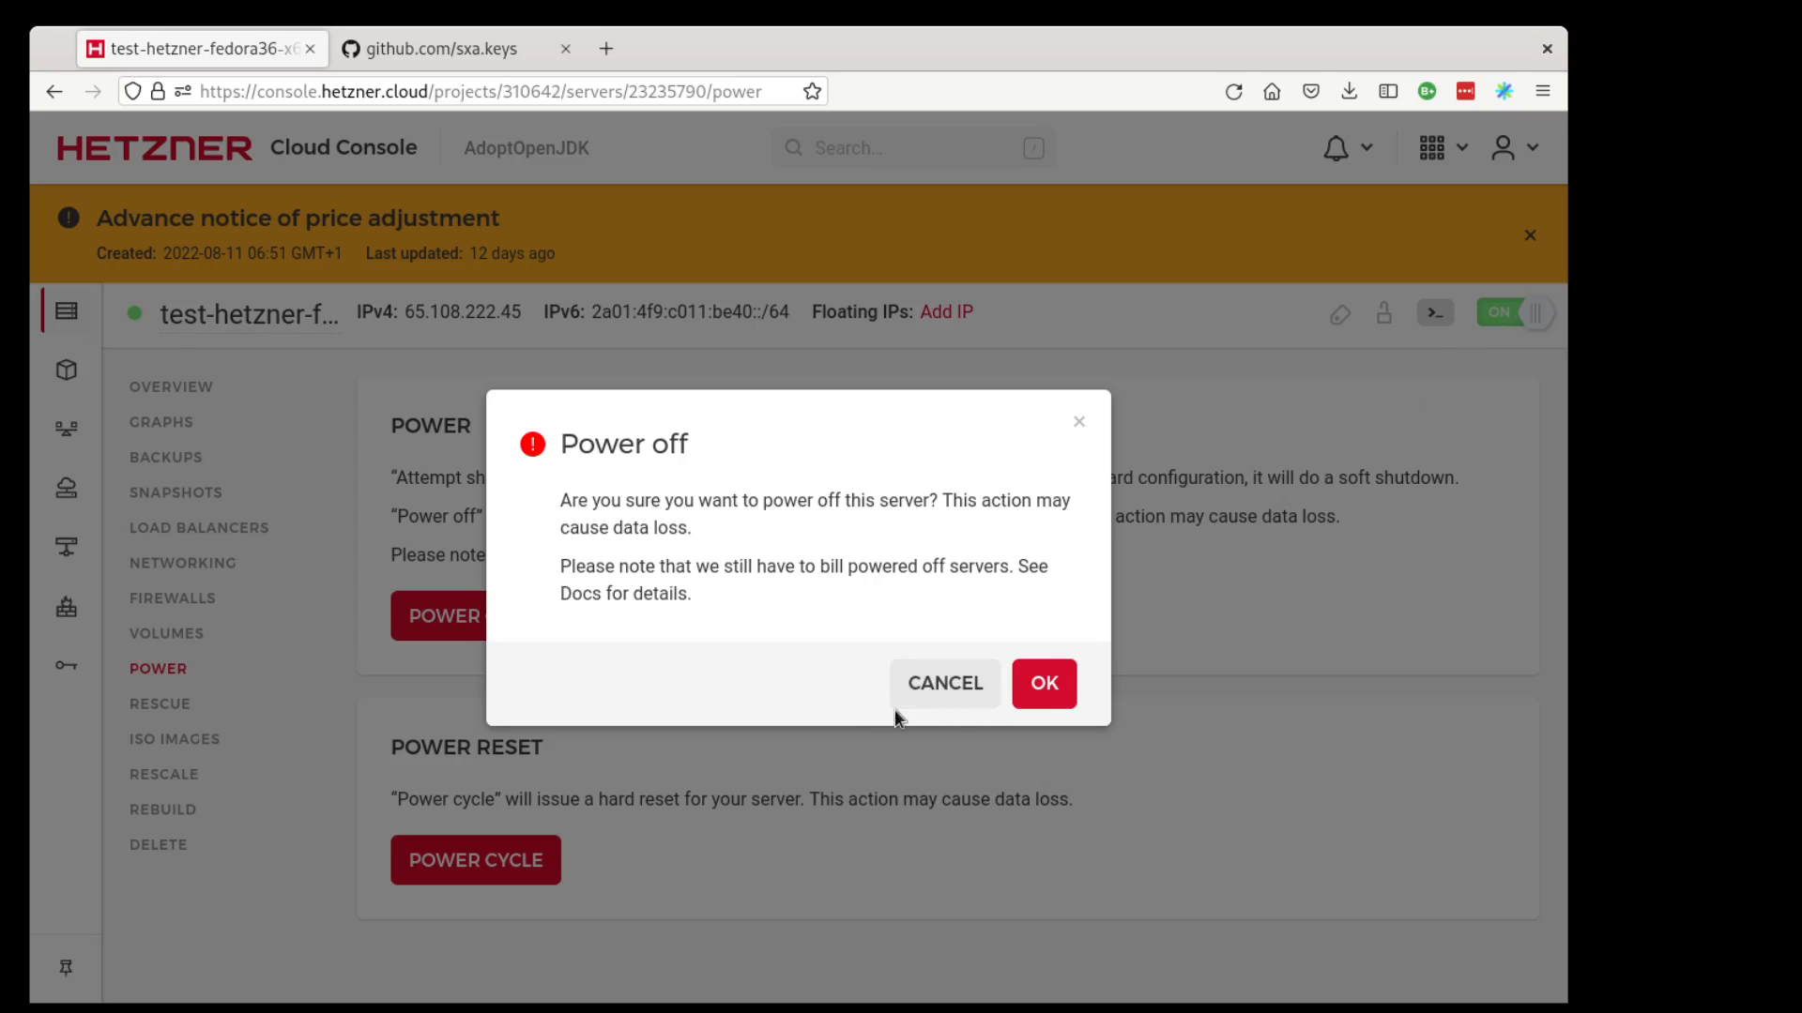
click(1058, 695)
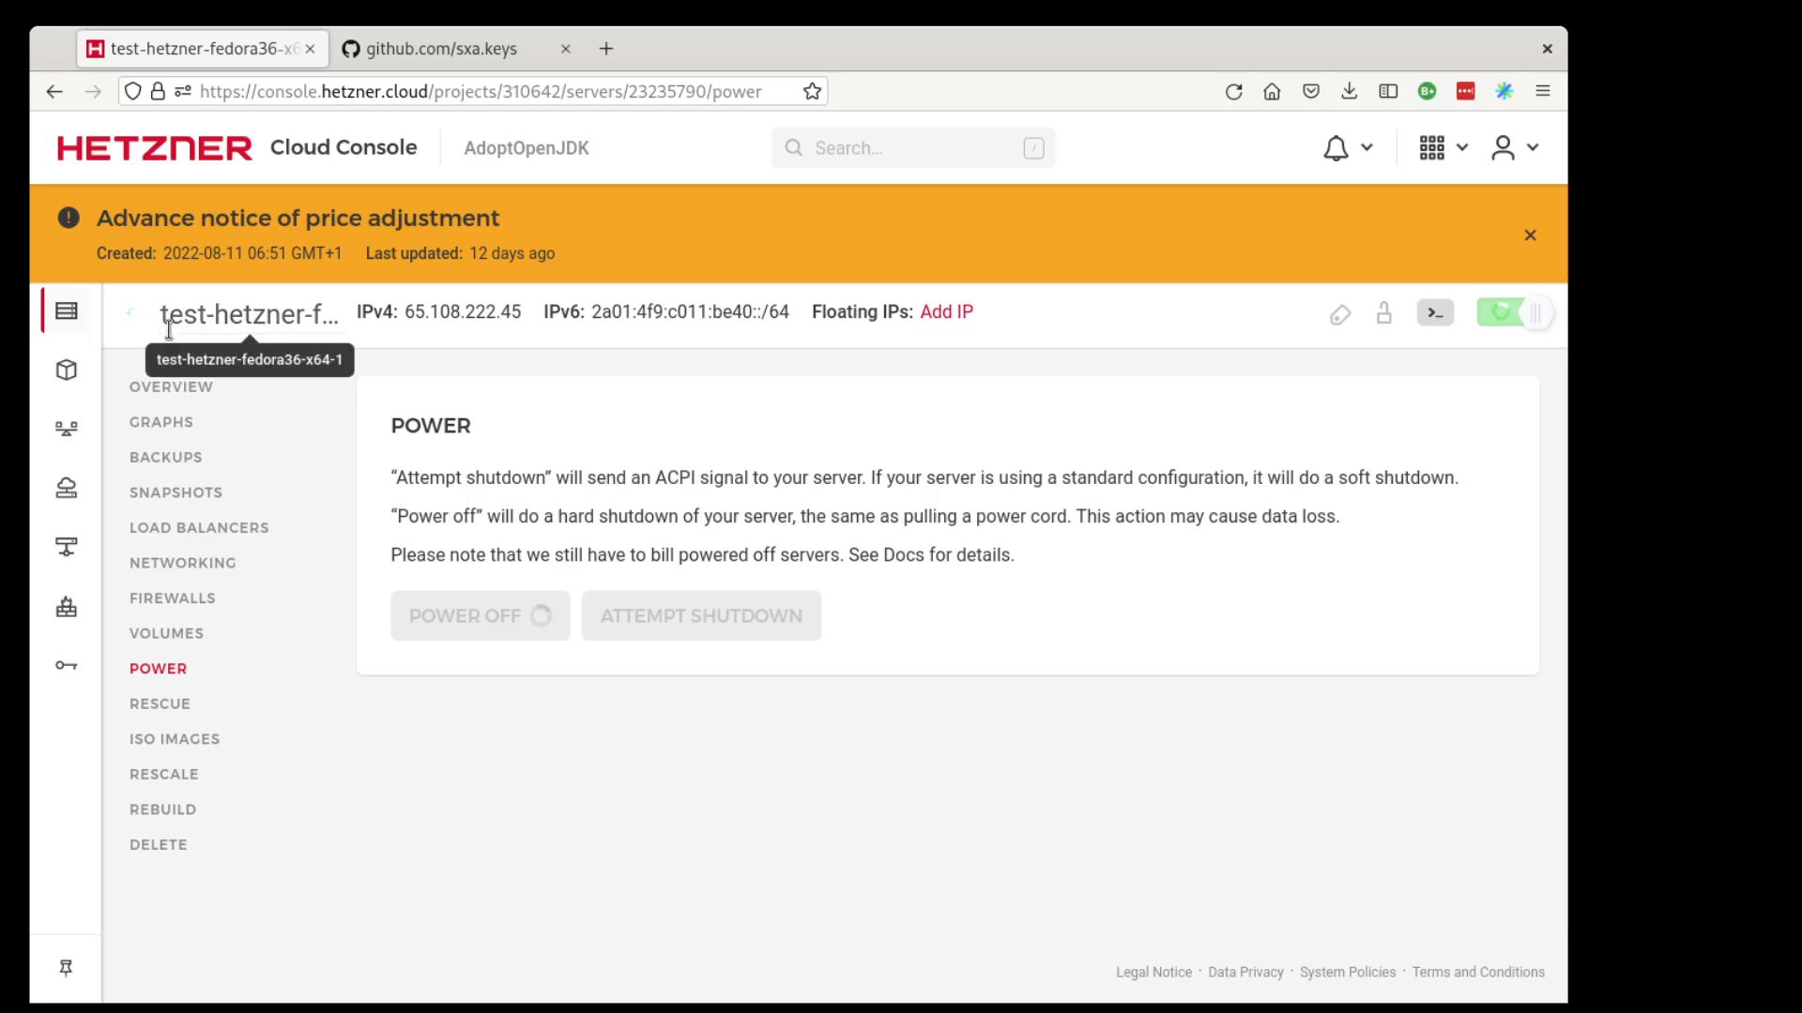
- Delete the test-hetzner-fedora36-x64-1 server from the project's server list along with its IPv4 and IPv6 addresses, confirming with the server name
mouse_move(69, 328)
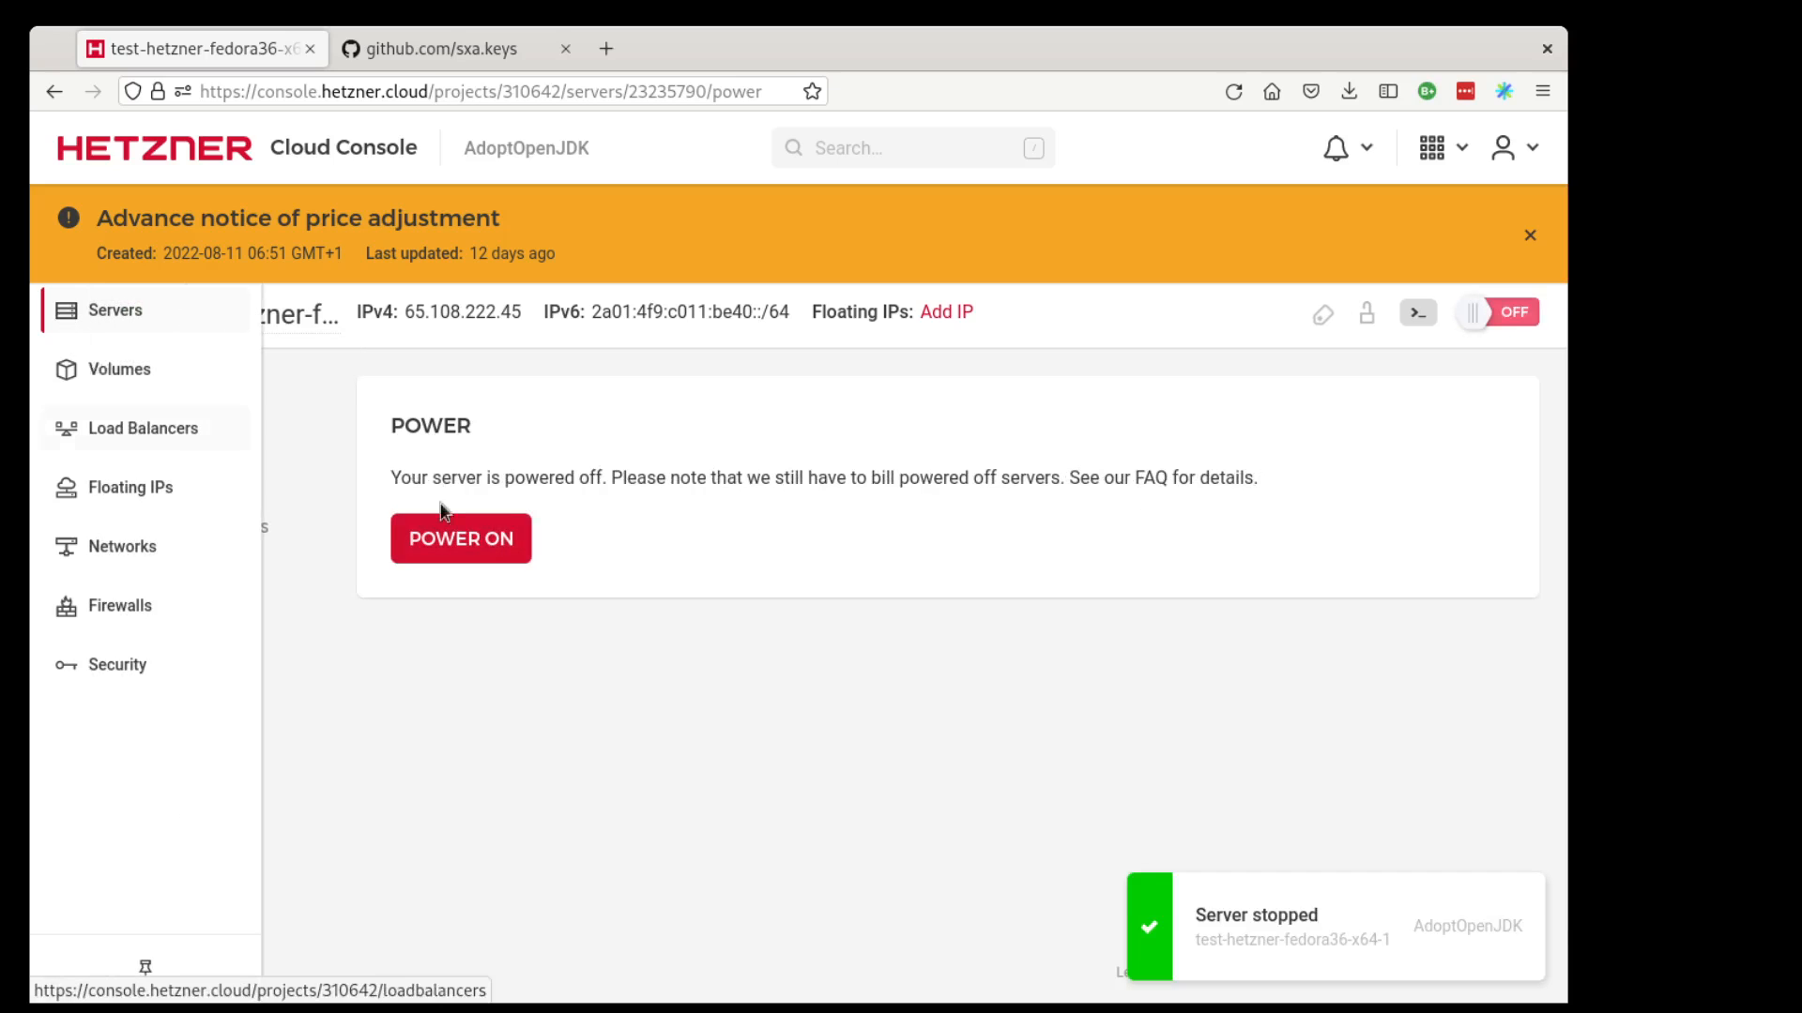
click(96, 311)
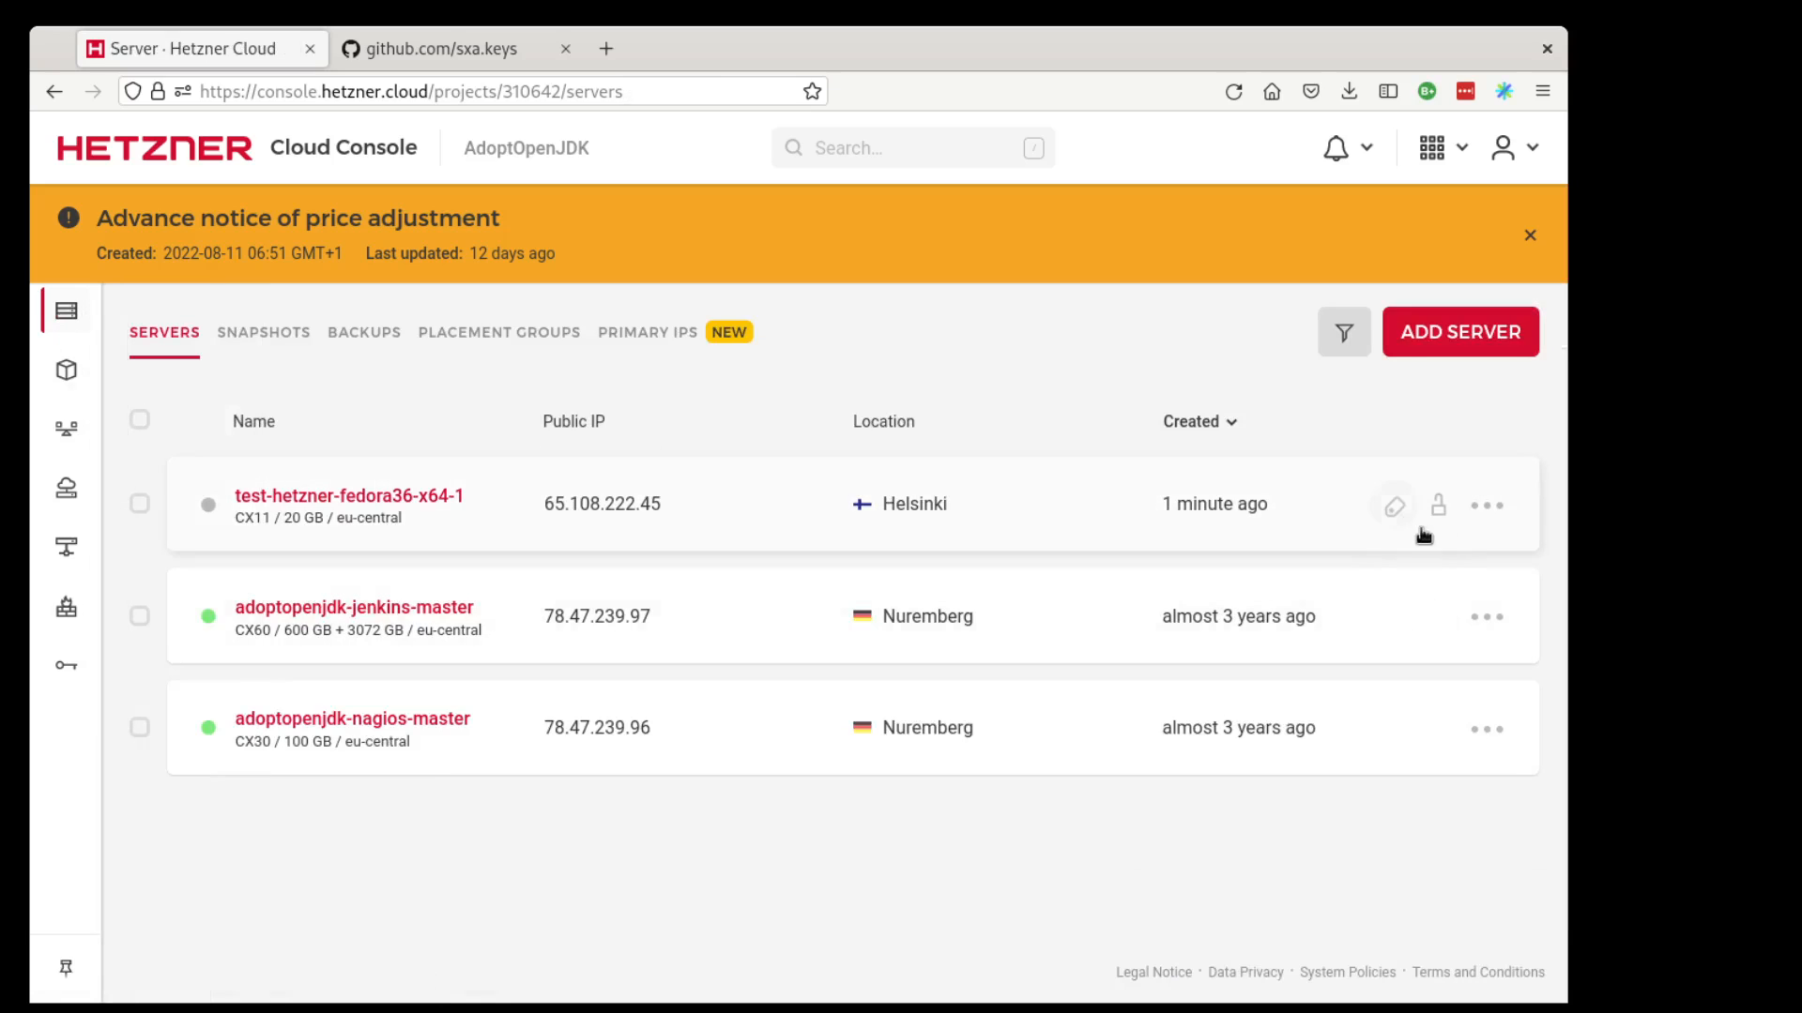
click(1487, 506)
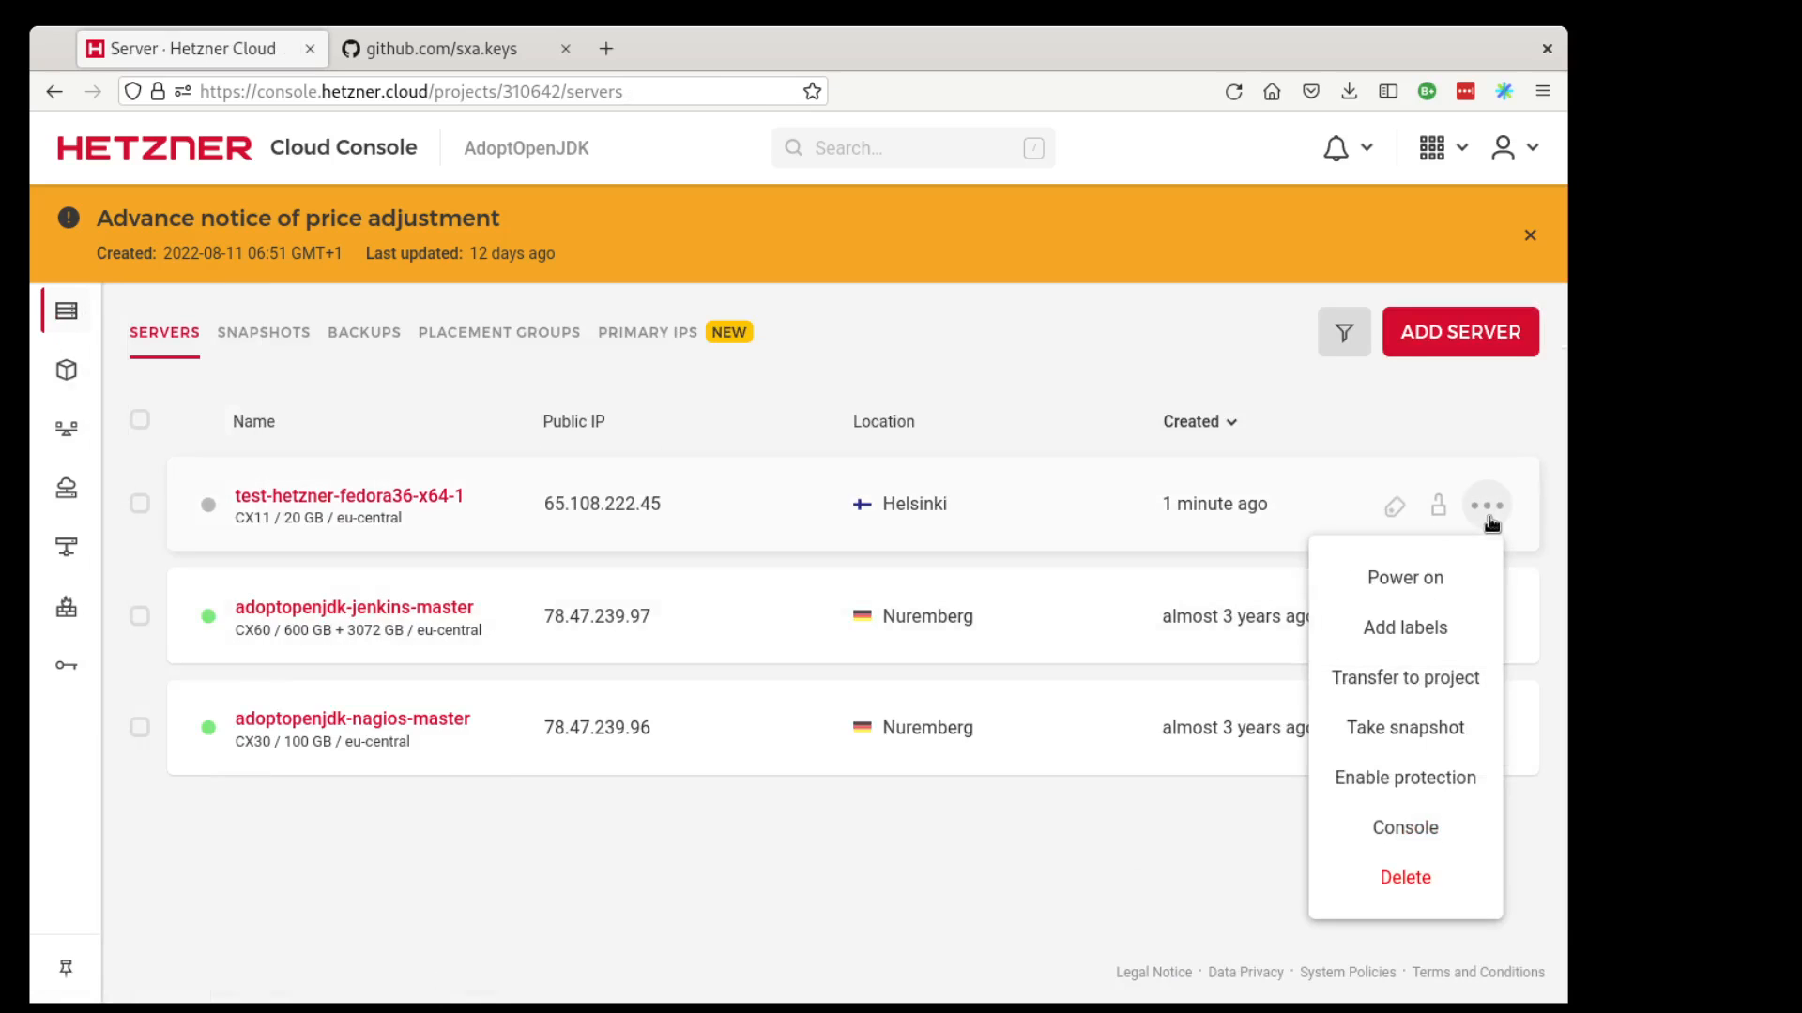
click(1406, 878)
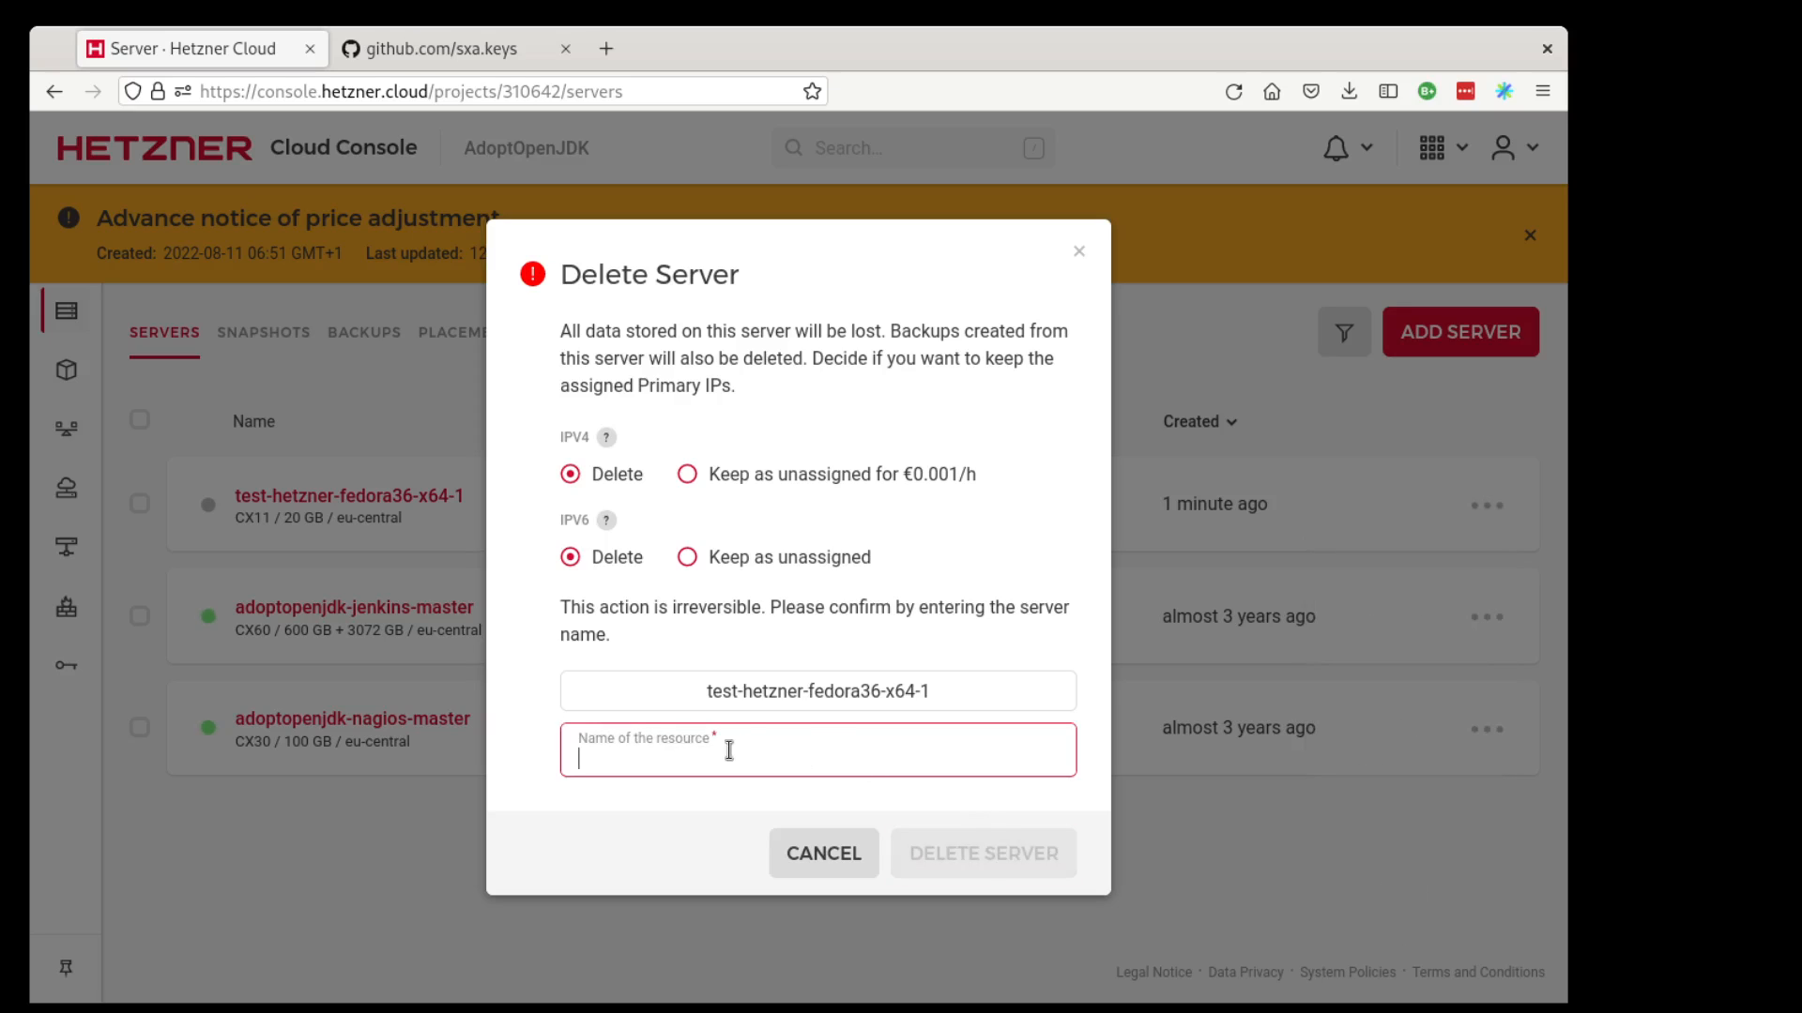
mouse_move(686, 693)
mouse_down()
mouse_move(1016, 669)
mouse_move(1053, 689)
mouse_up()
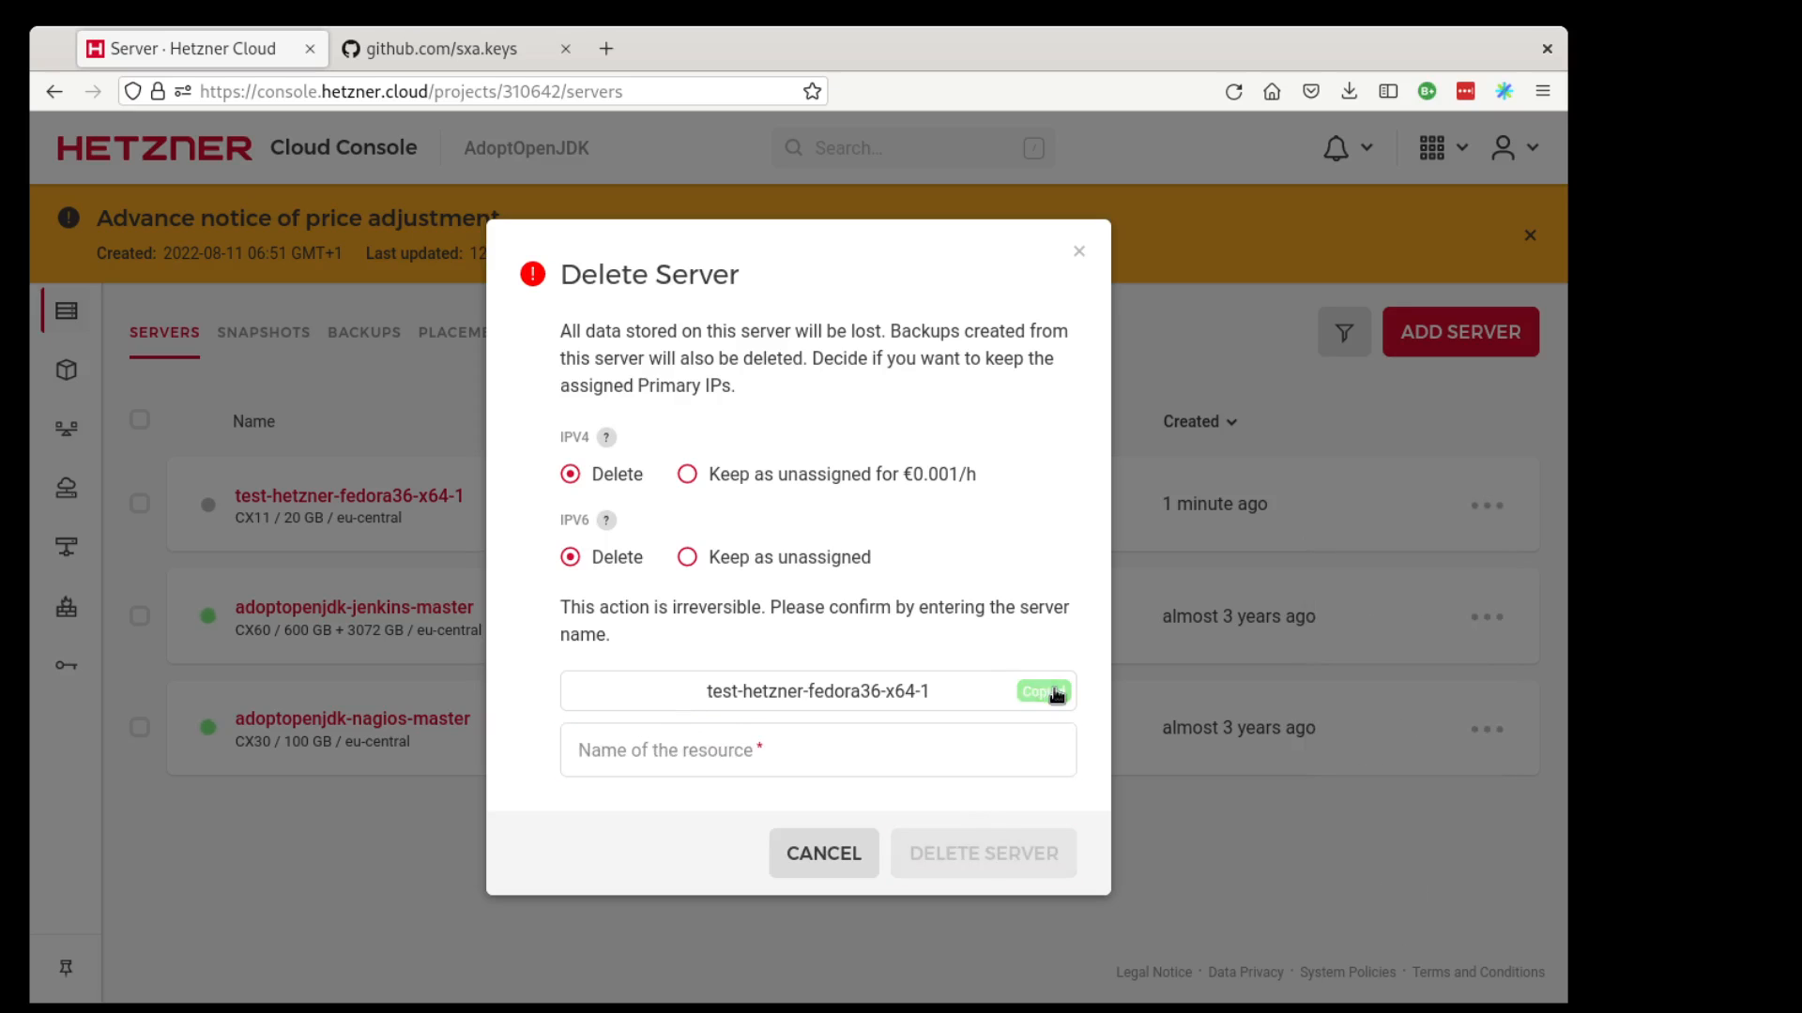
click(900, 758)
text(test-hetzner-fedora36-x64-1)
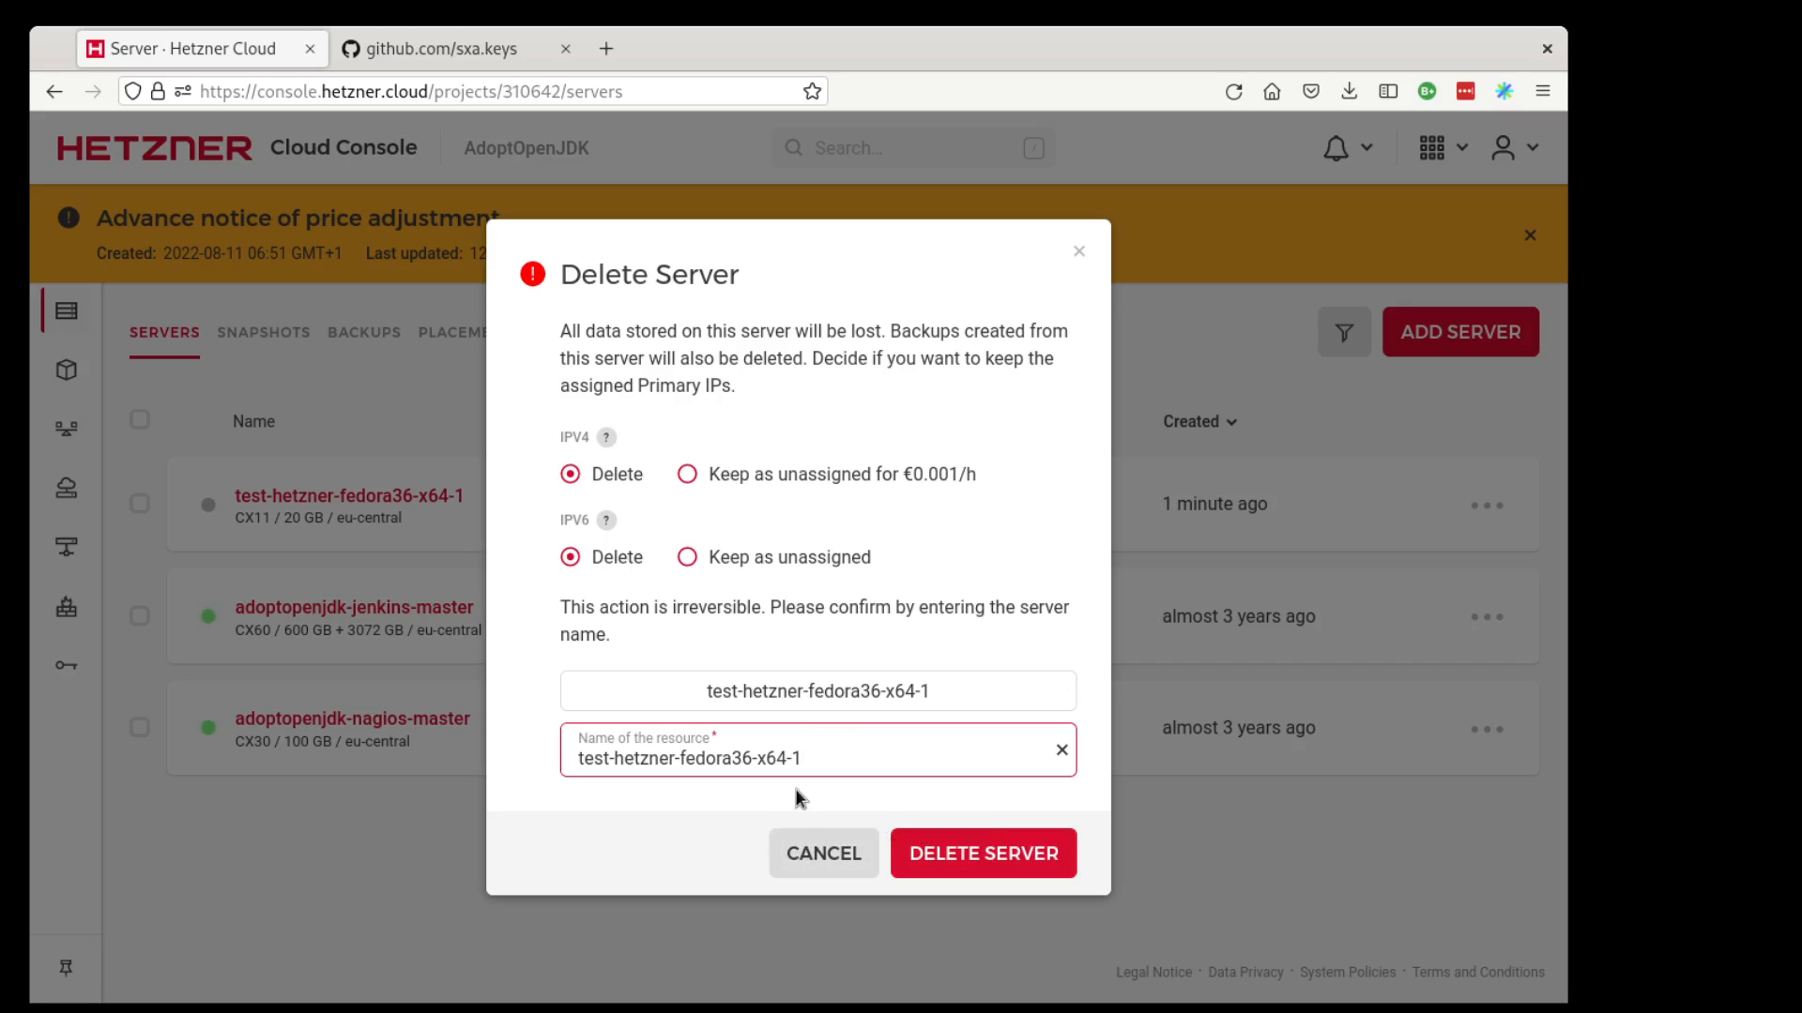
click(976, 849)
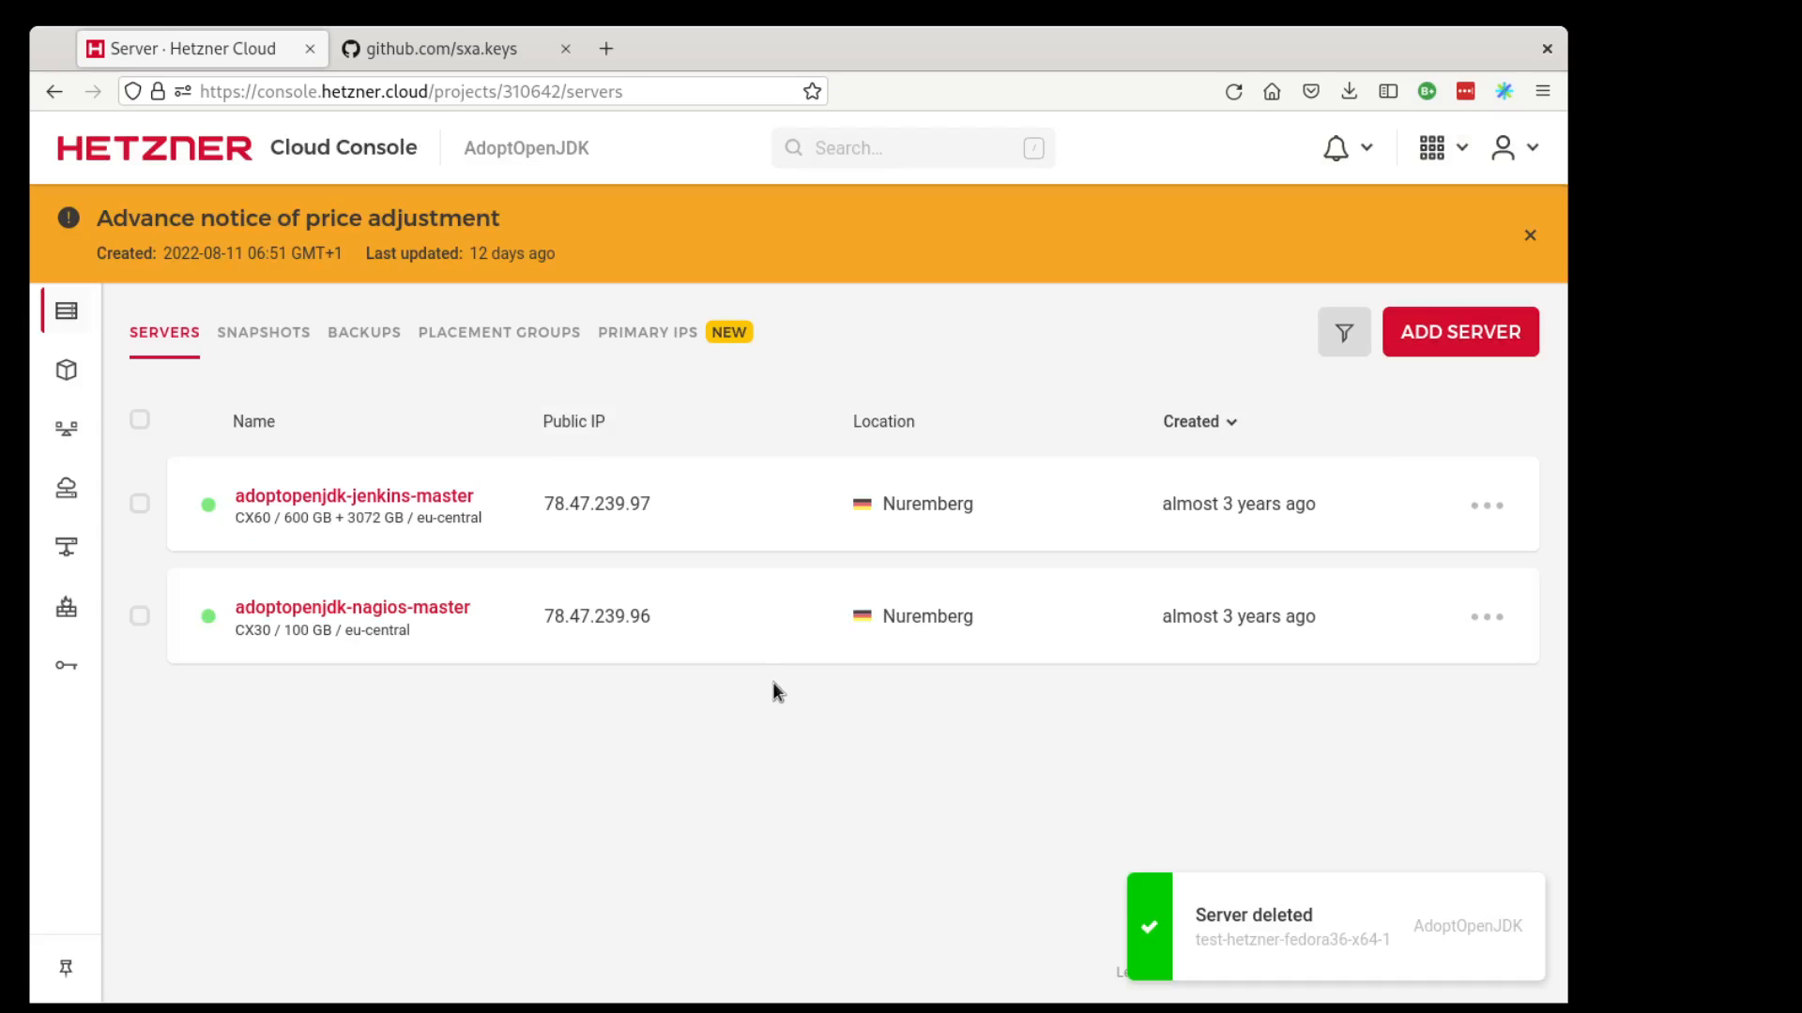